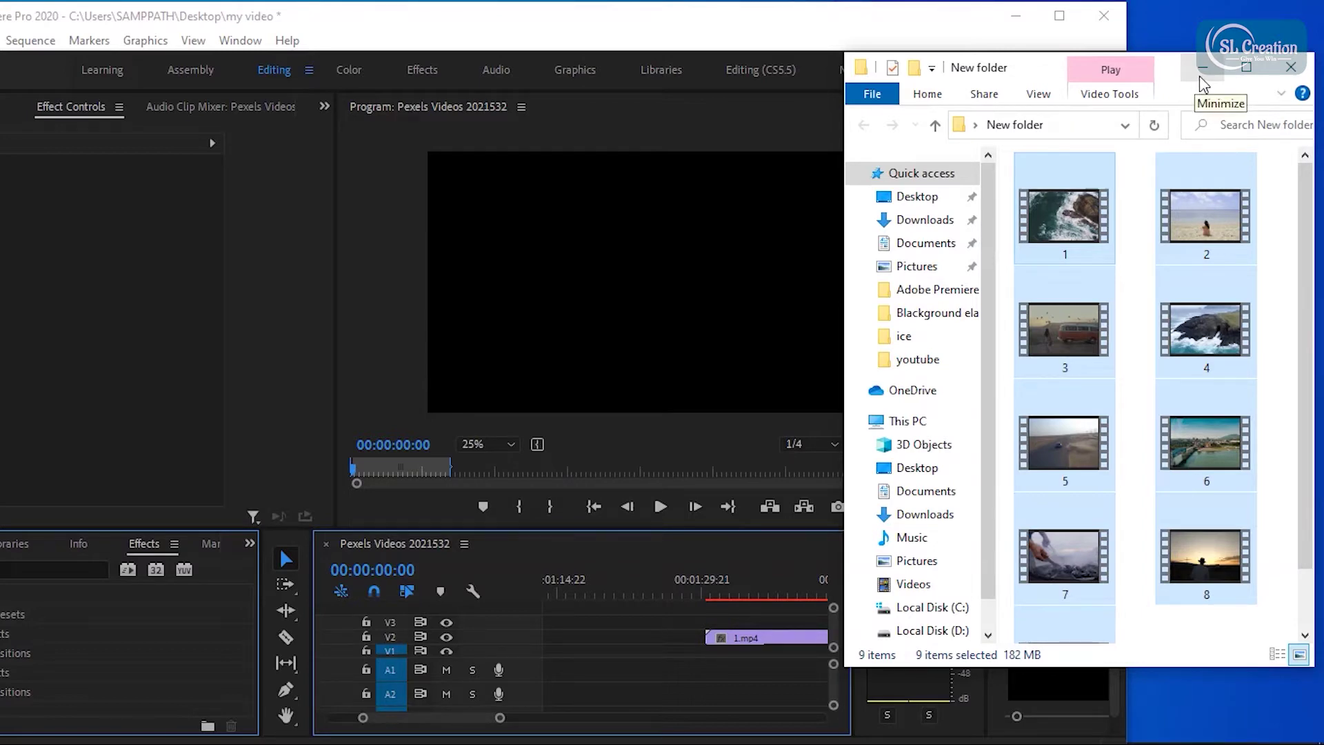
Step: Close the folder of source videos and maximize the Premiere Pro window
click(1284, 71)
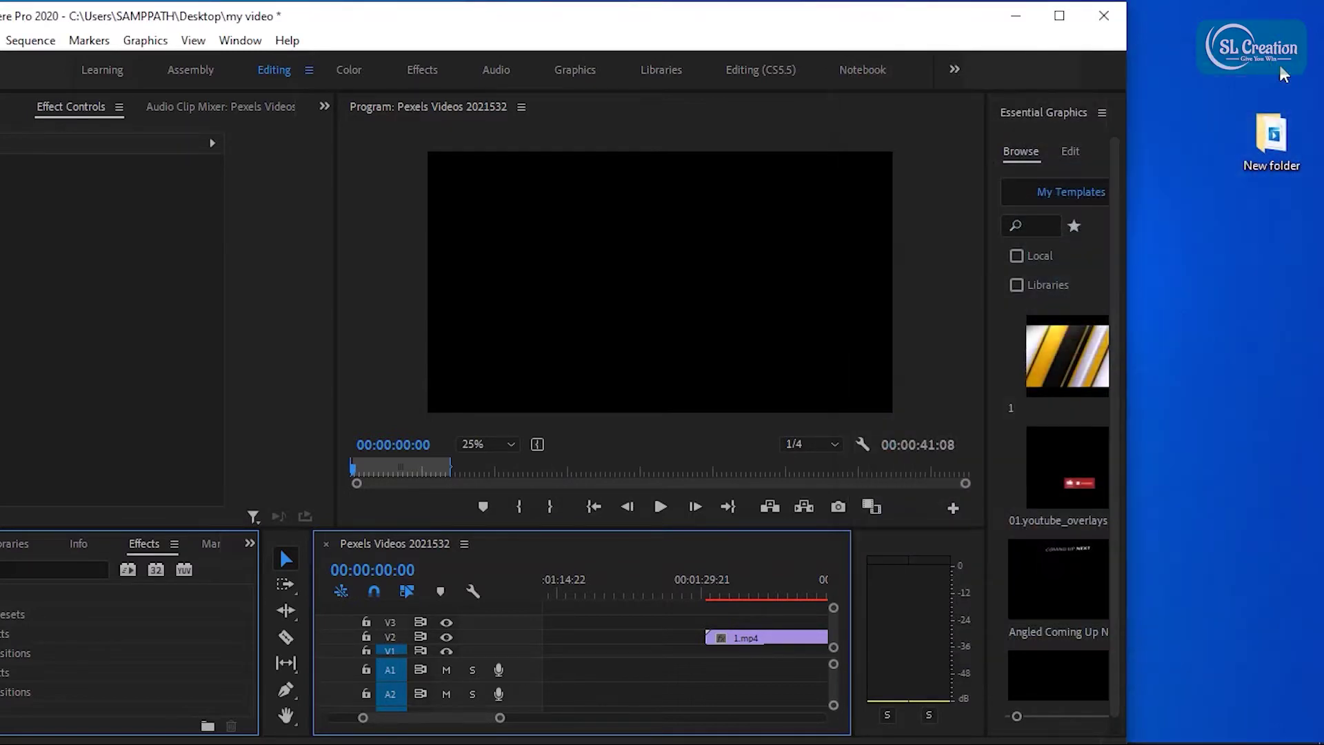
click(1053, 19)
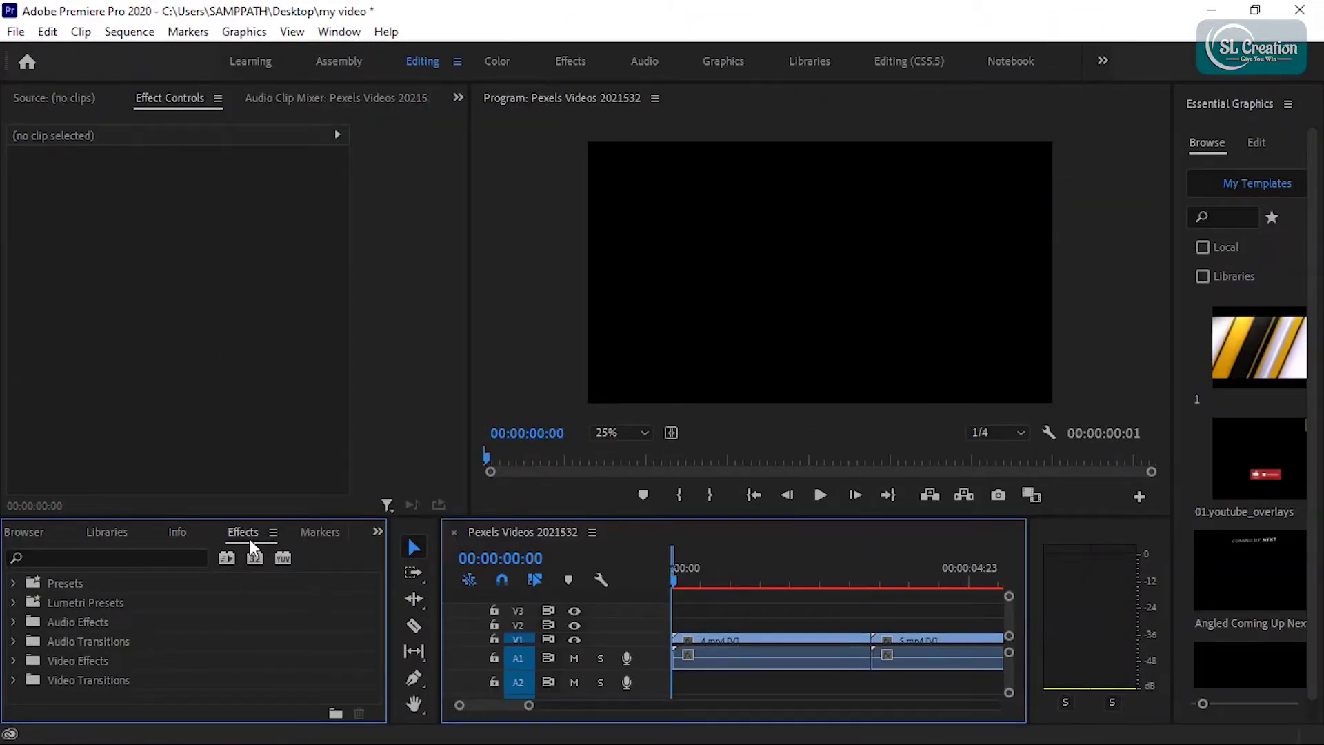
click(338, 32)
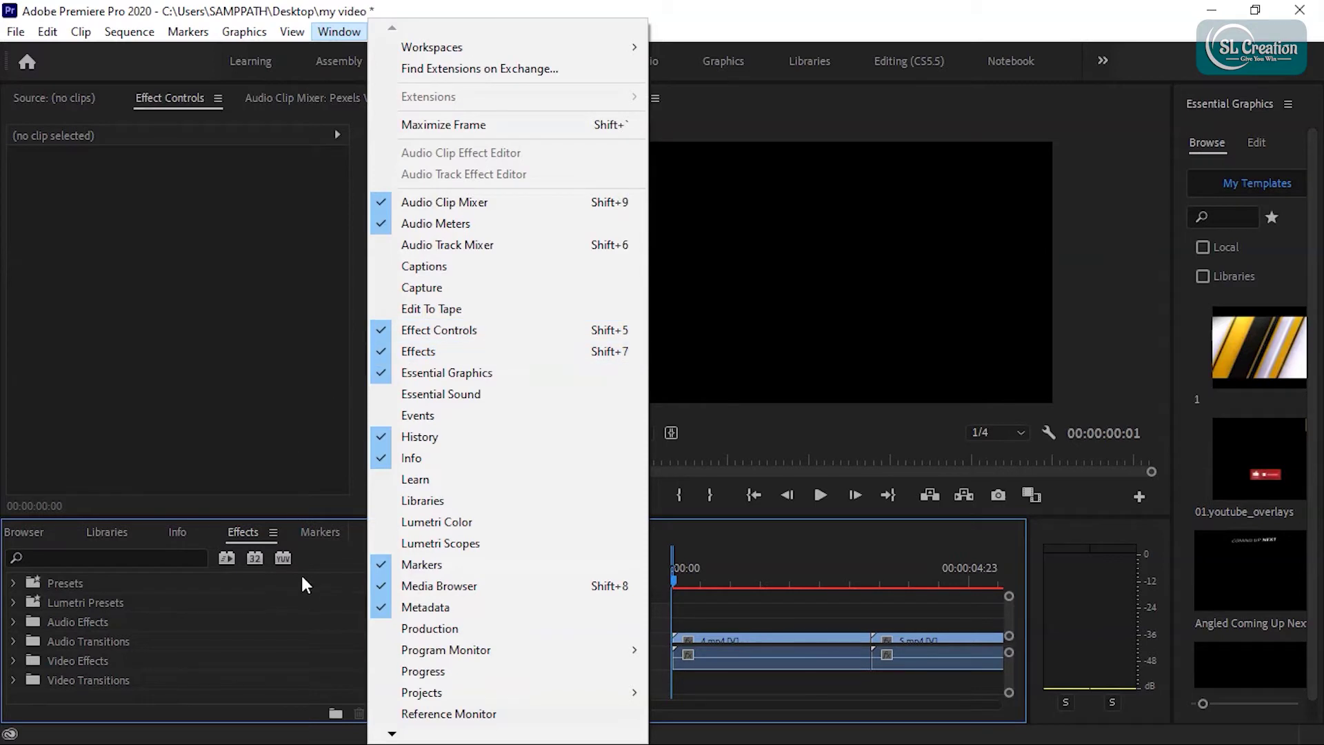
click(329, 562)
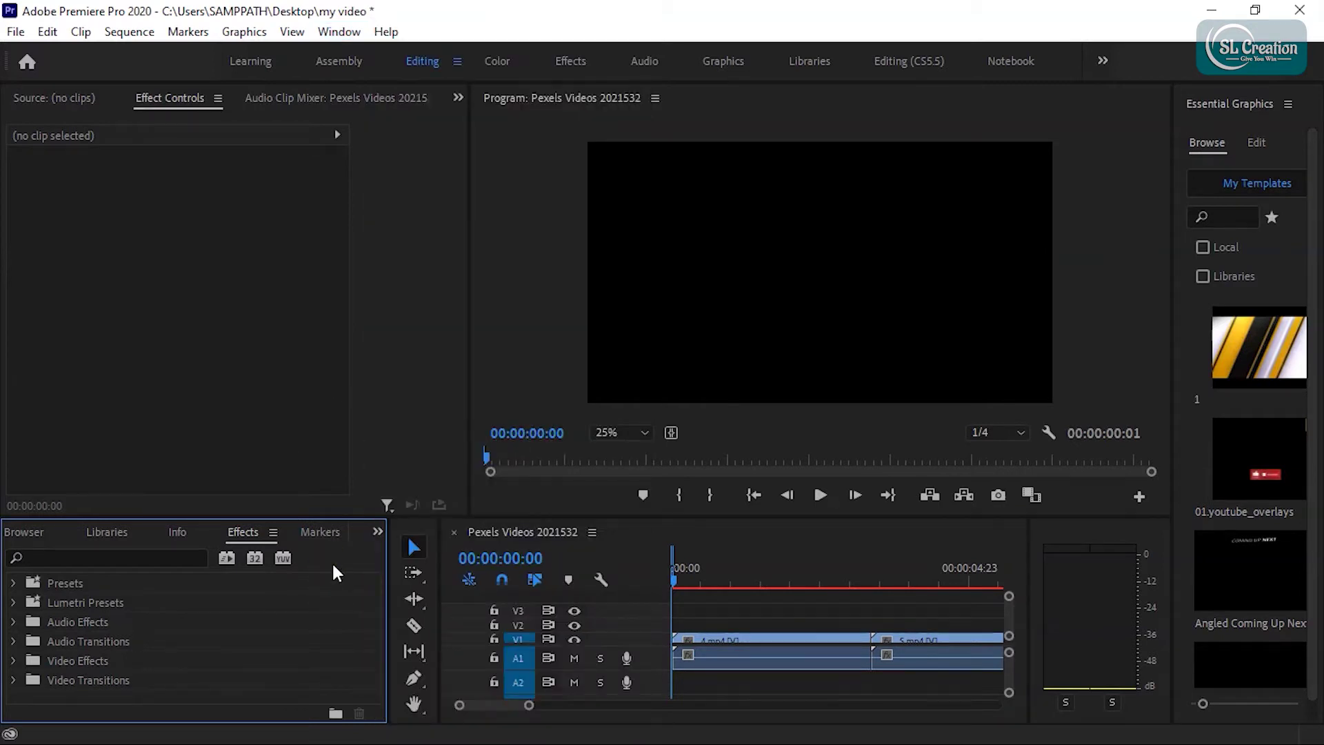
Step: Import the transition preset file from the desktop folder 60+ Transitions WGFX into the effect presets
click(22, 579)
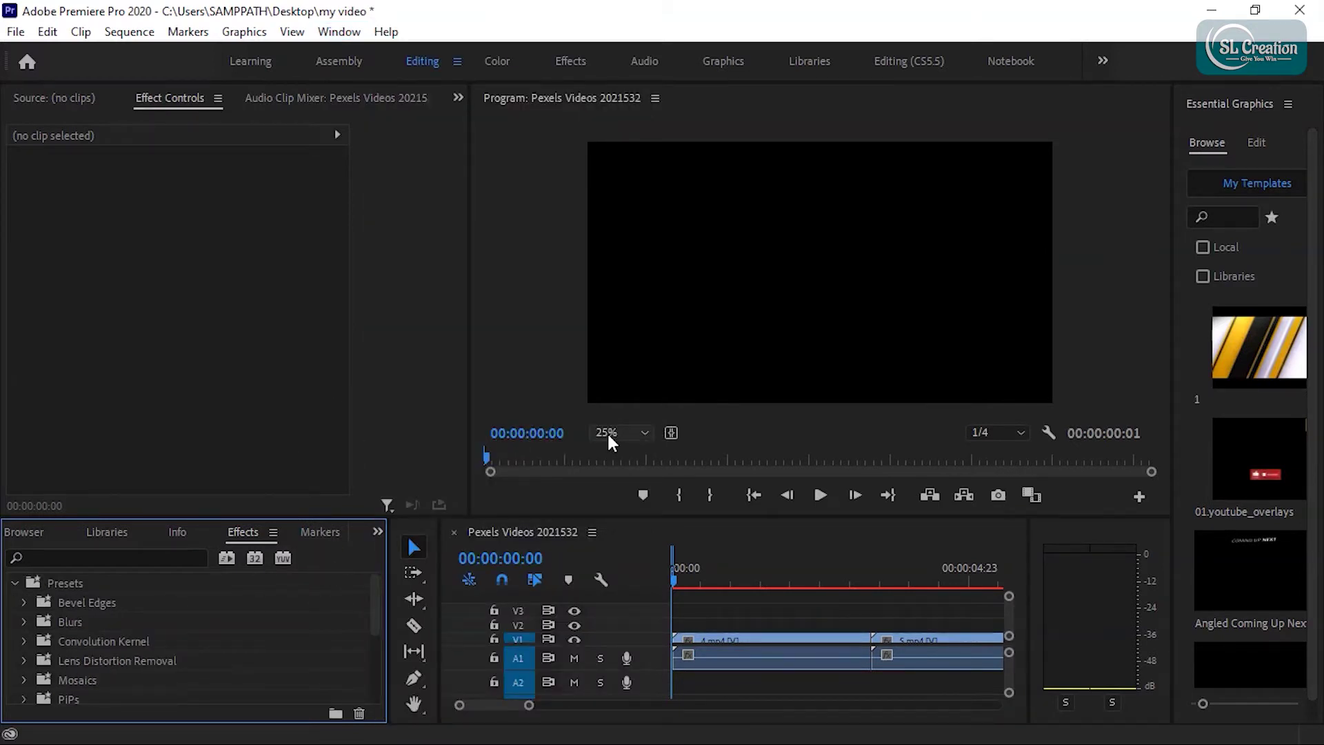
right_click(146, 592)
click(225, 656)
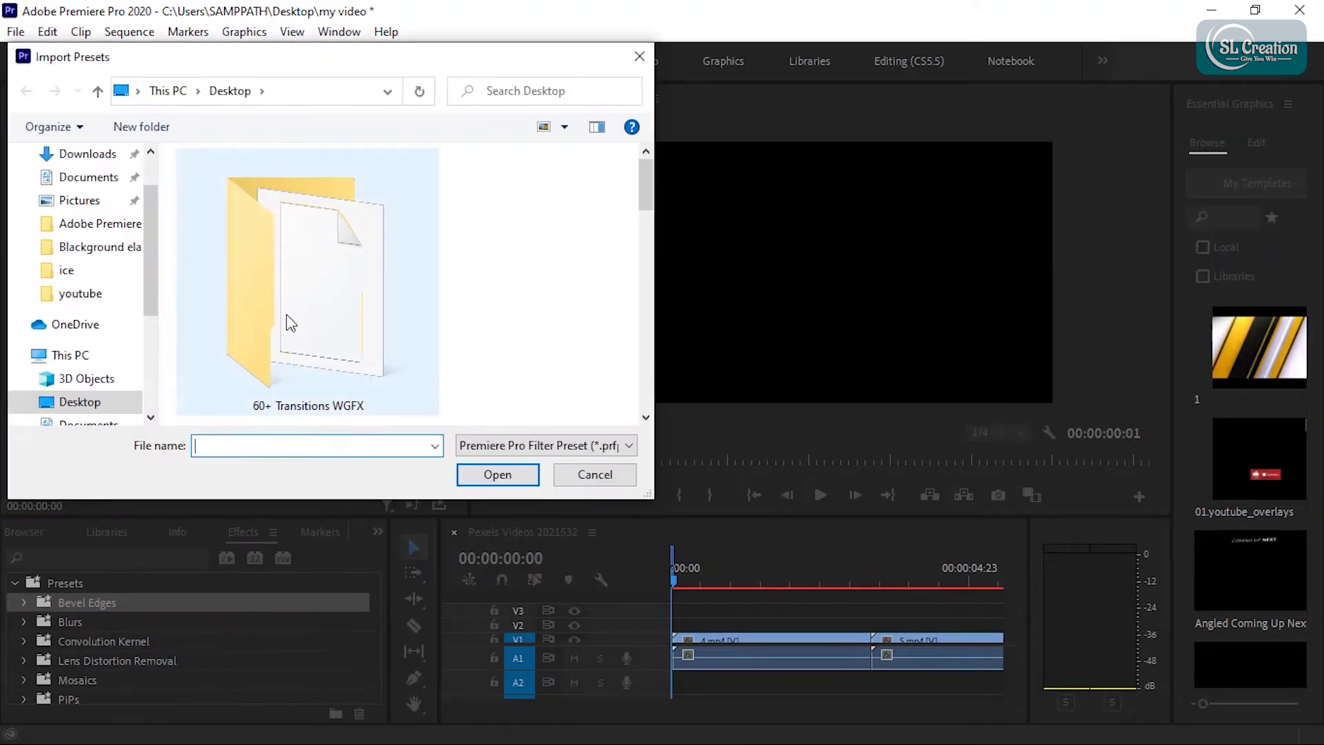
click(301, 321)
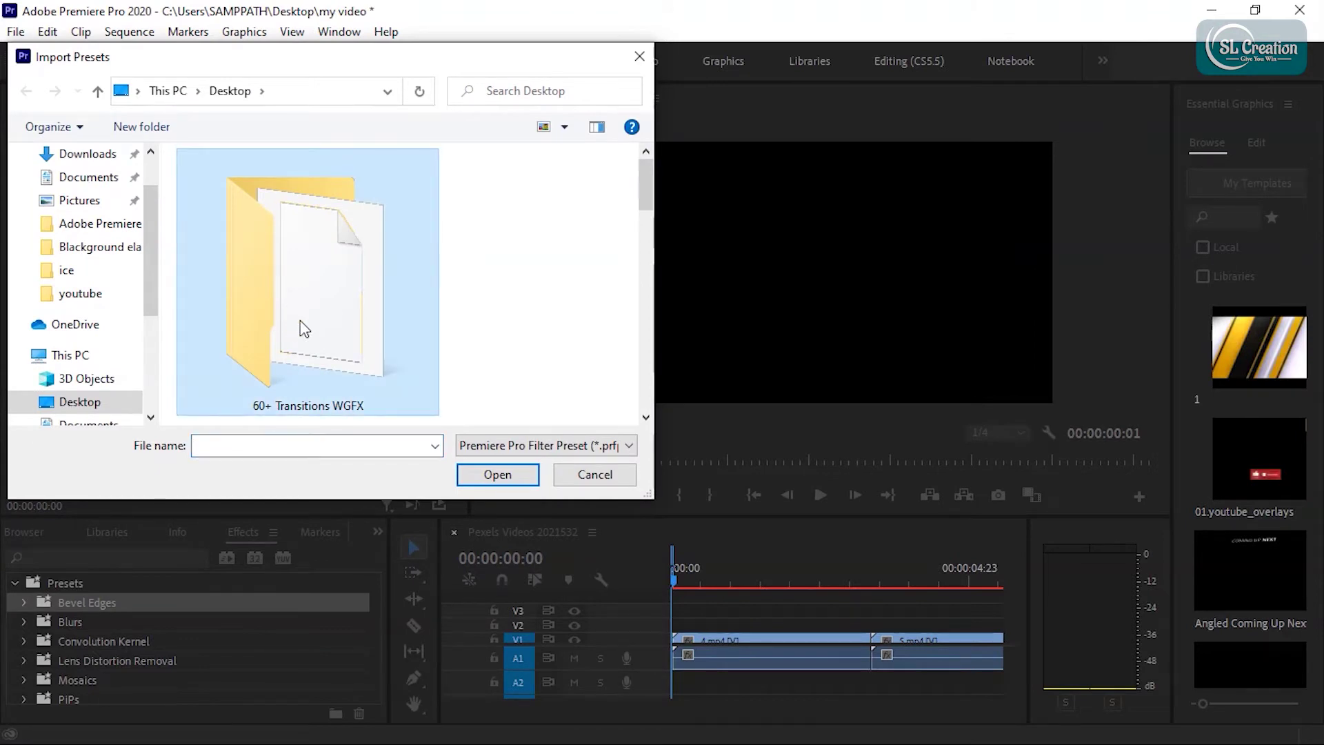
double_click(299, 326)
double_click(288, 185)
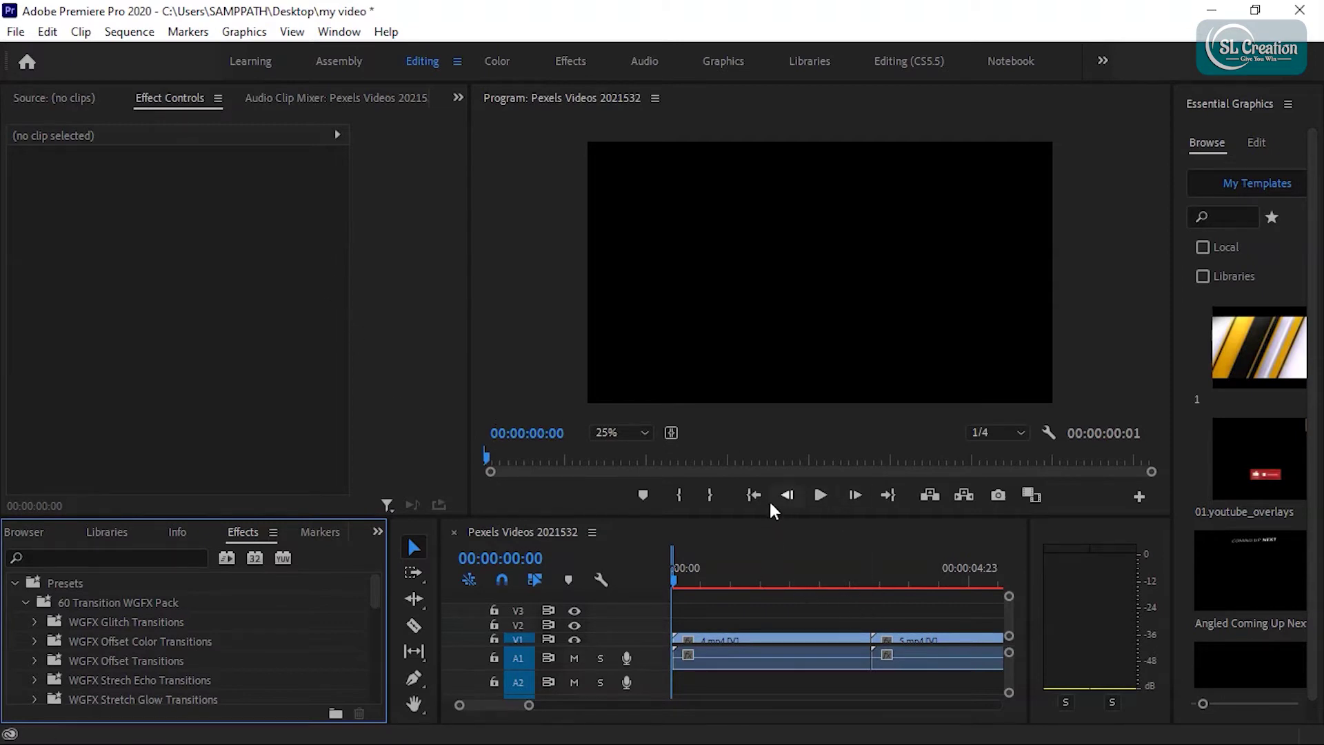
Step: Split clip 4.mp4 at 00:00:02:18, shortly before its cut to 5.mp4
drag(674, 583, 875, 600)
click(875, 594)
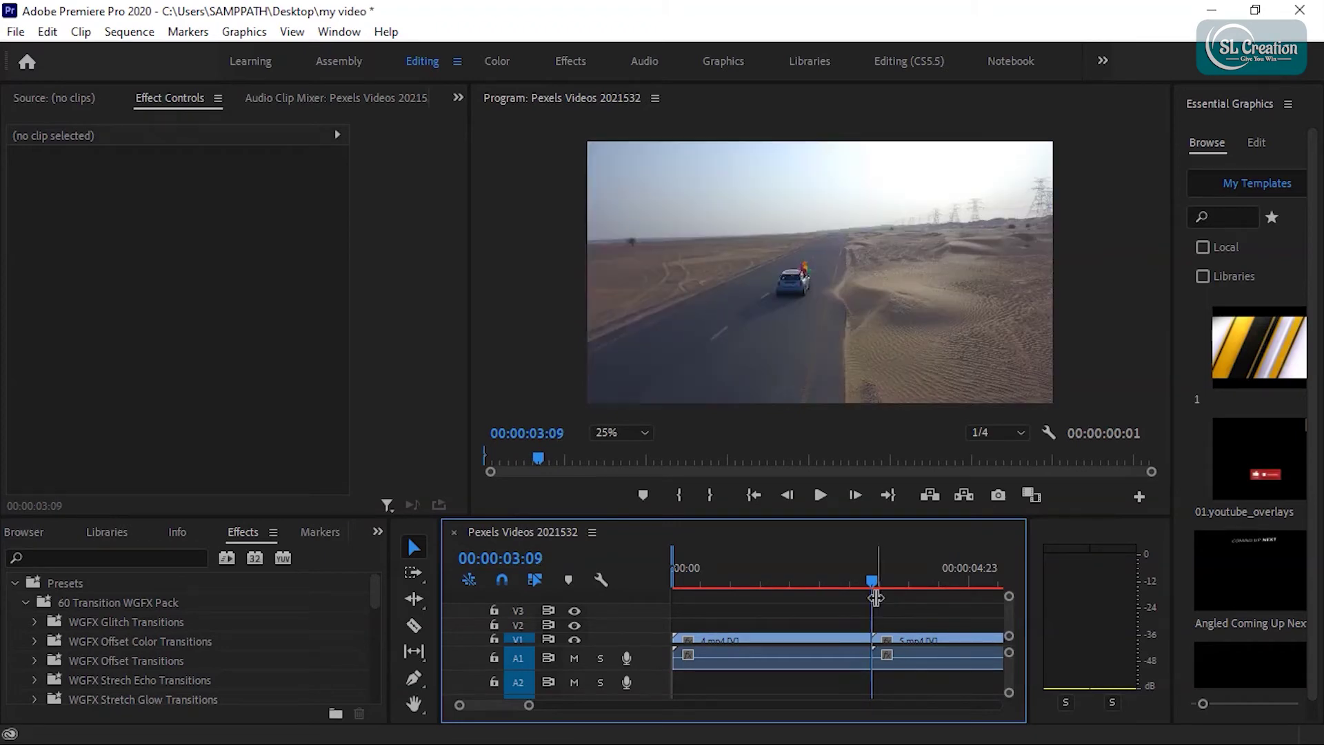
key(Left)
key(Left)
key(Left)
key(Left)
key(Left)
key(Left)
key(Left)
key(Left)
key(Left)
key(Left)
key(Left)
key(Left)
key(Left)
key(Left)
key(Left)
key(Left)
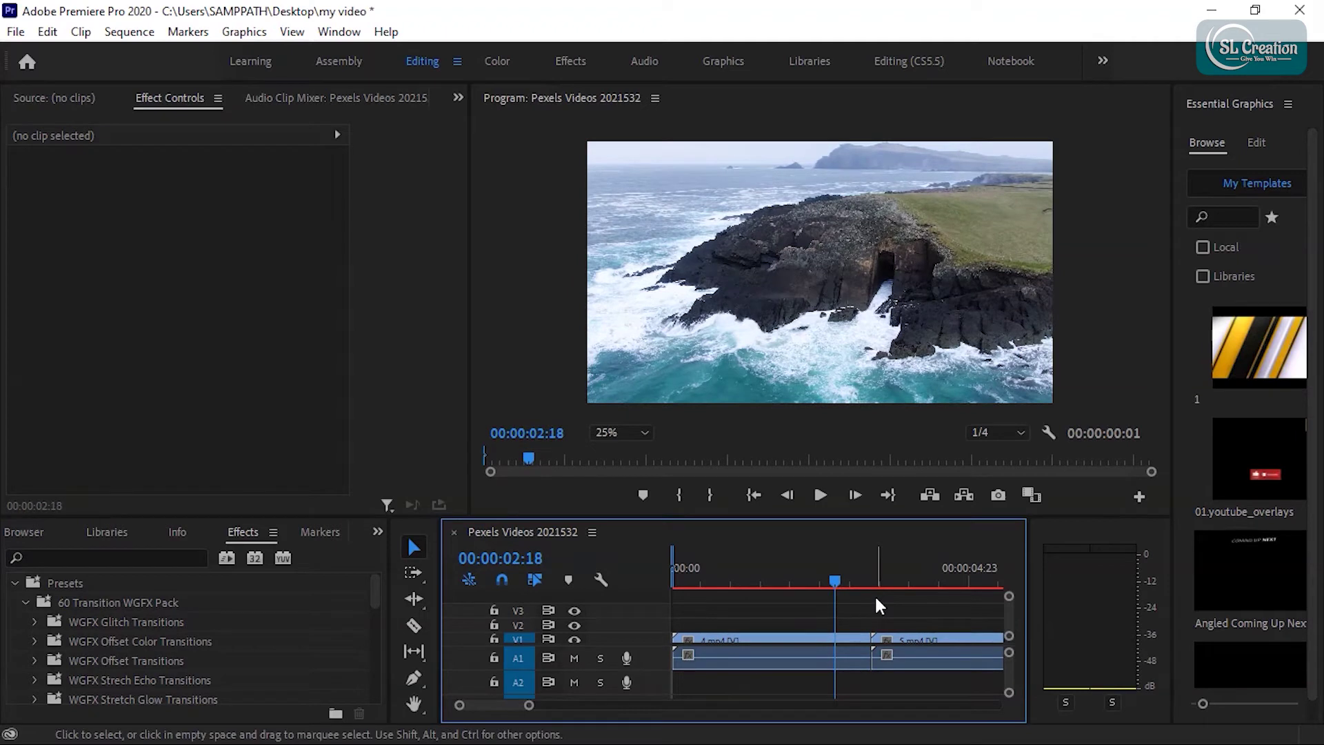
click(413, 626)
click(835, 652)
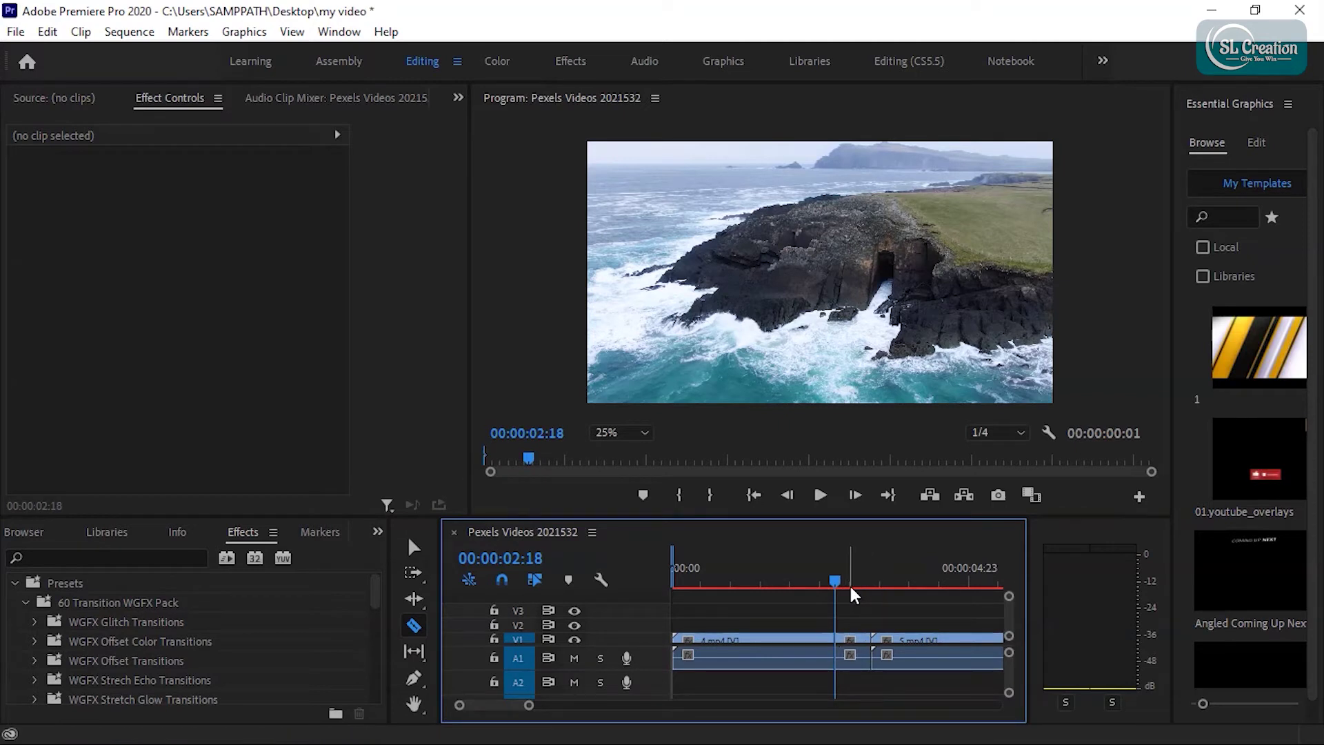
click(414, 548)
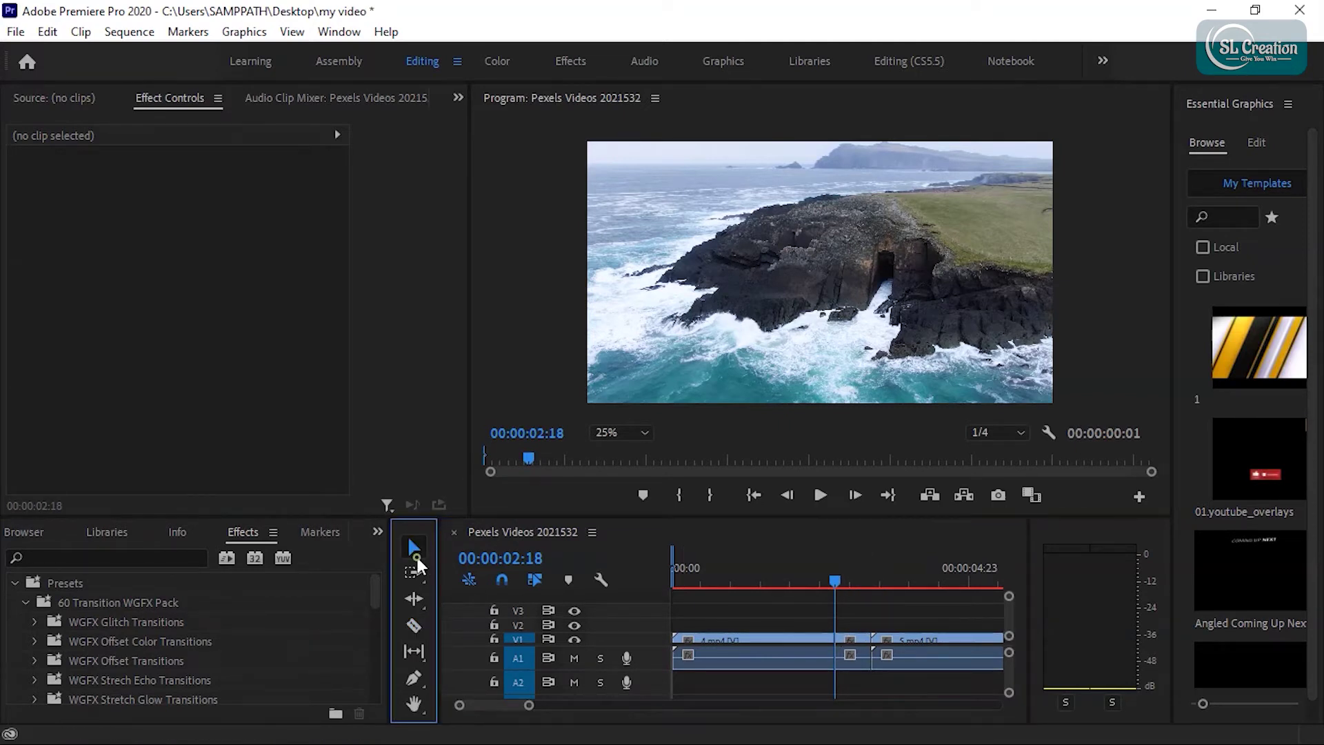
Step: Split clip 5.mp4 at 00:00:04:00, shortly after its cut from 4.mp4
key(shift+Left)
drag(838, 582, 874, 582)
key(shift+Right)
key(shift+Right)
key(shift+Right)
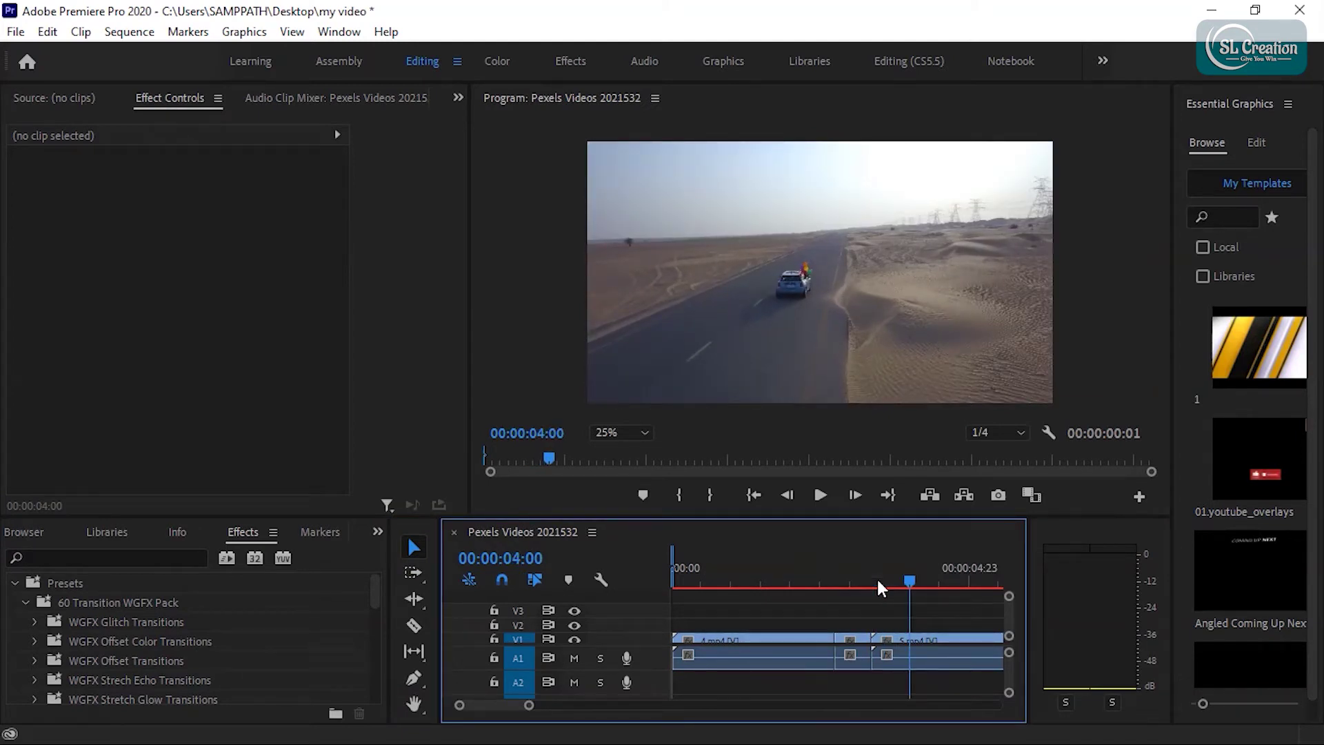
click(414, 625)
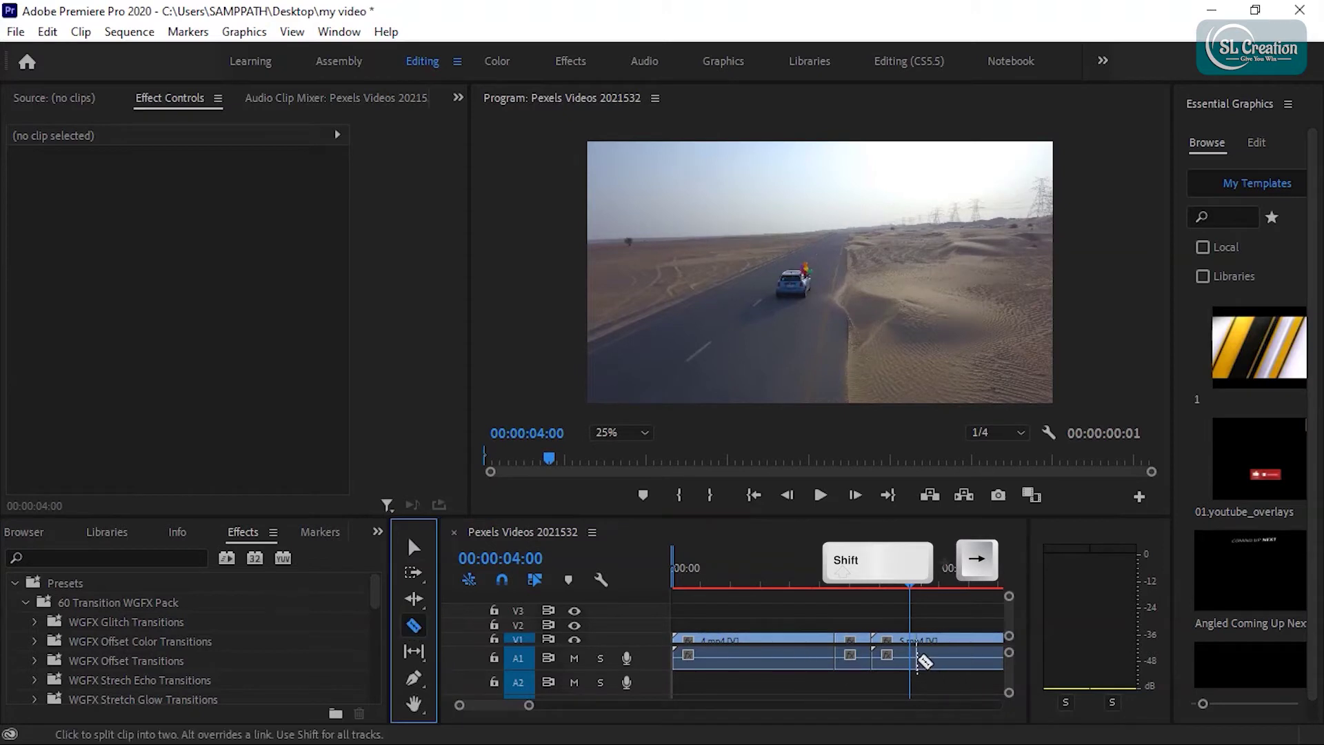
click(912, 653)
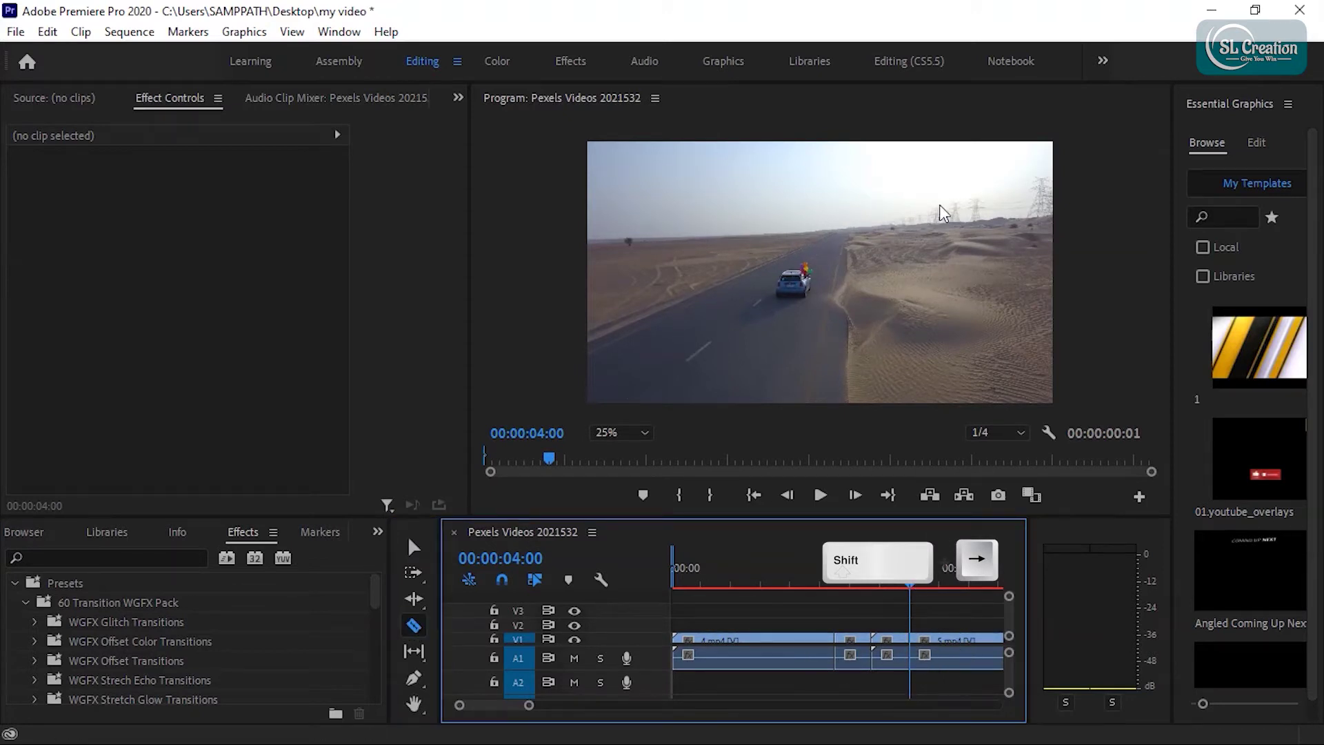
key(v)
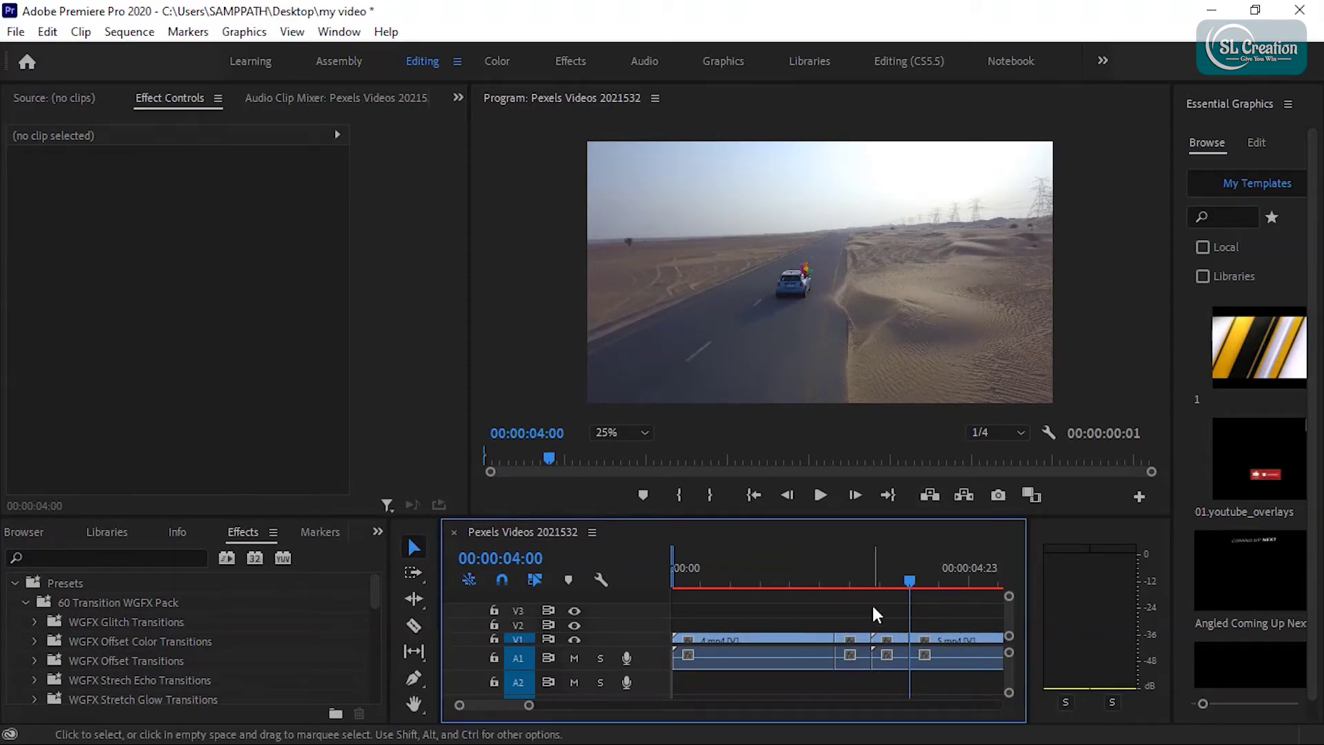
Step: Nest the two short segments around the cut between 4.mp4 and 5.mp4, keeping the default sequence name
drag(859, 619, 896, 672)
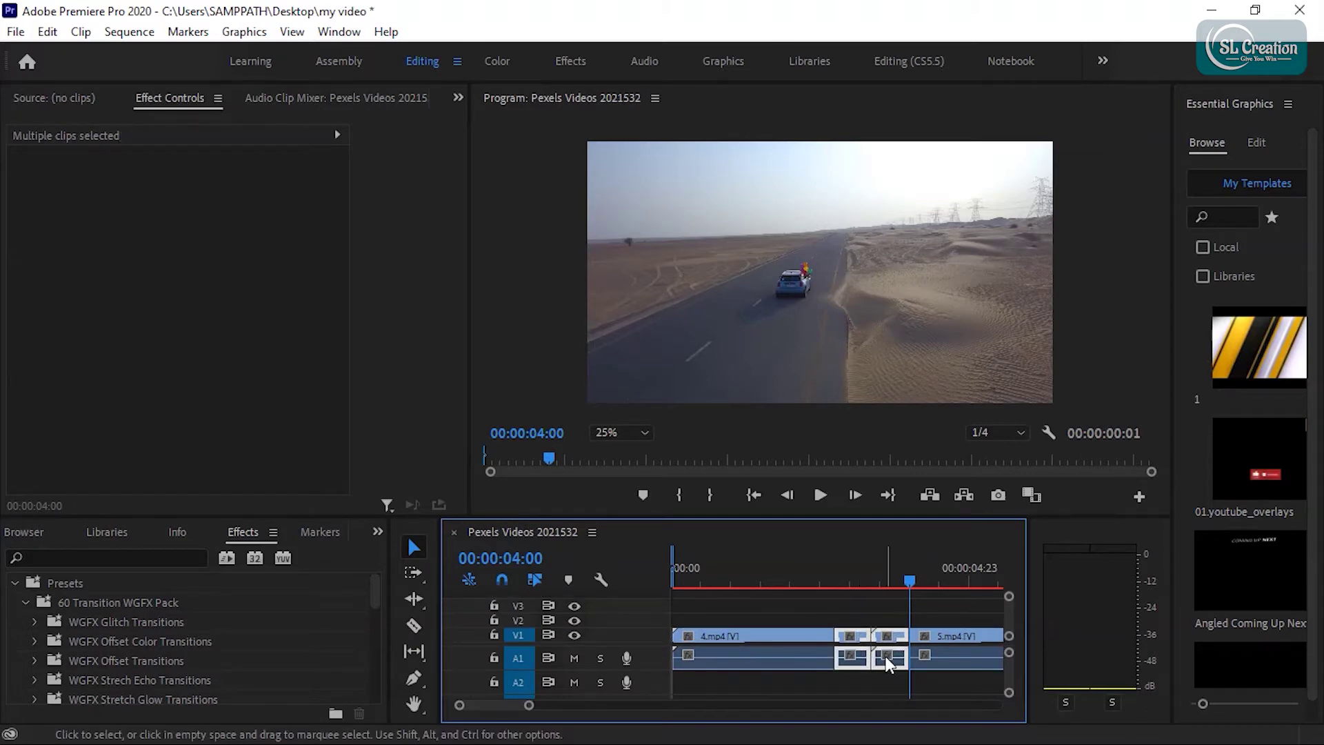
right_click(888, 658)
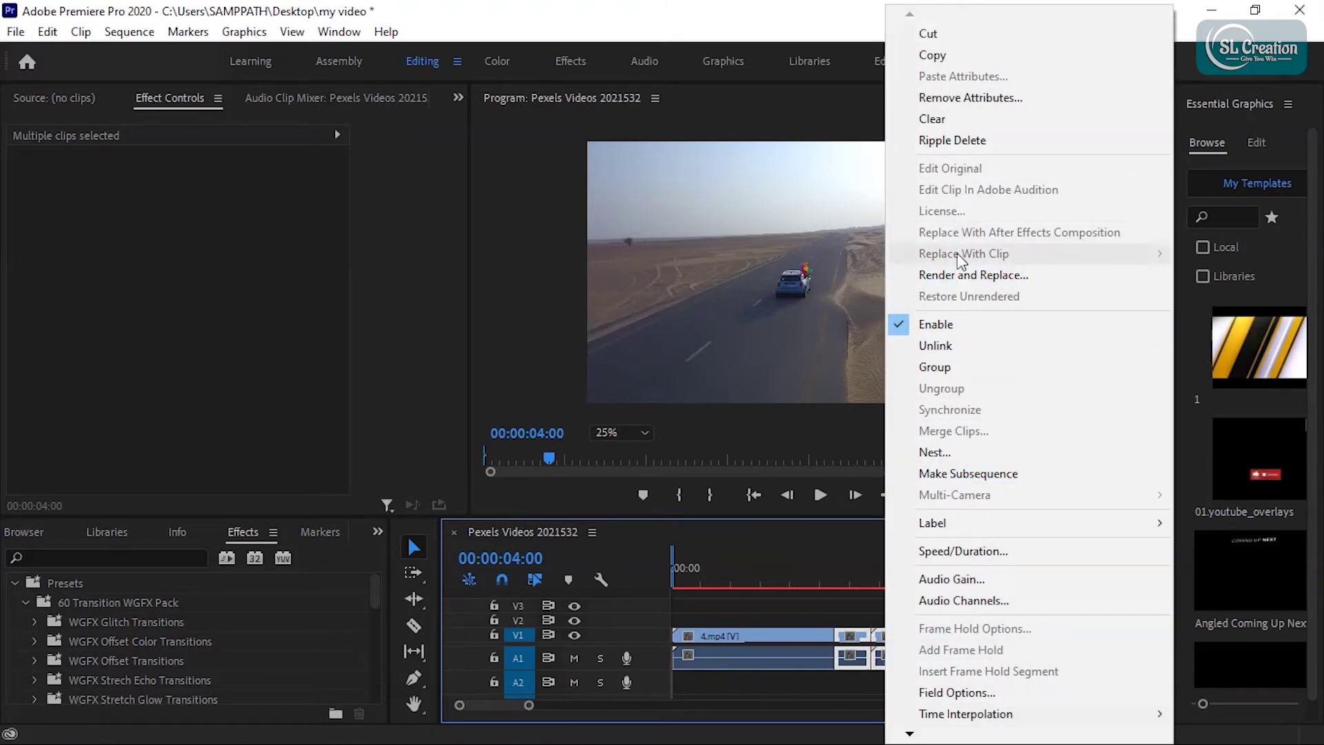
click(961, 451)
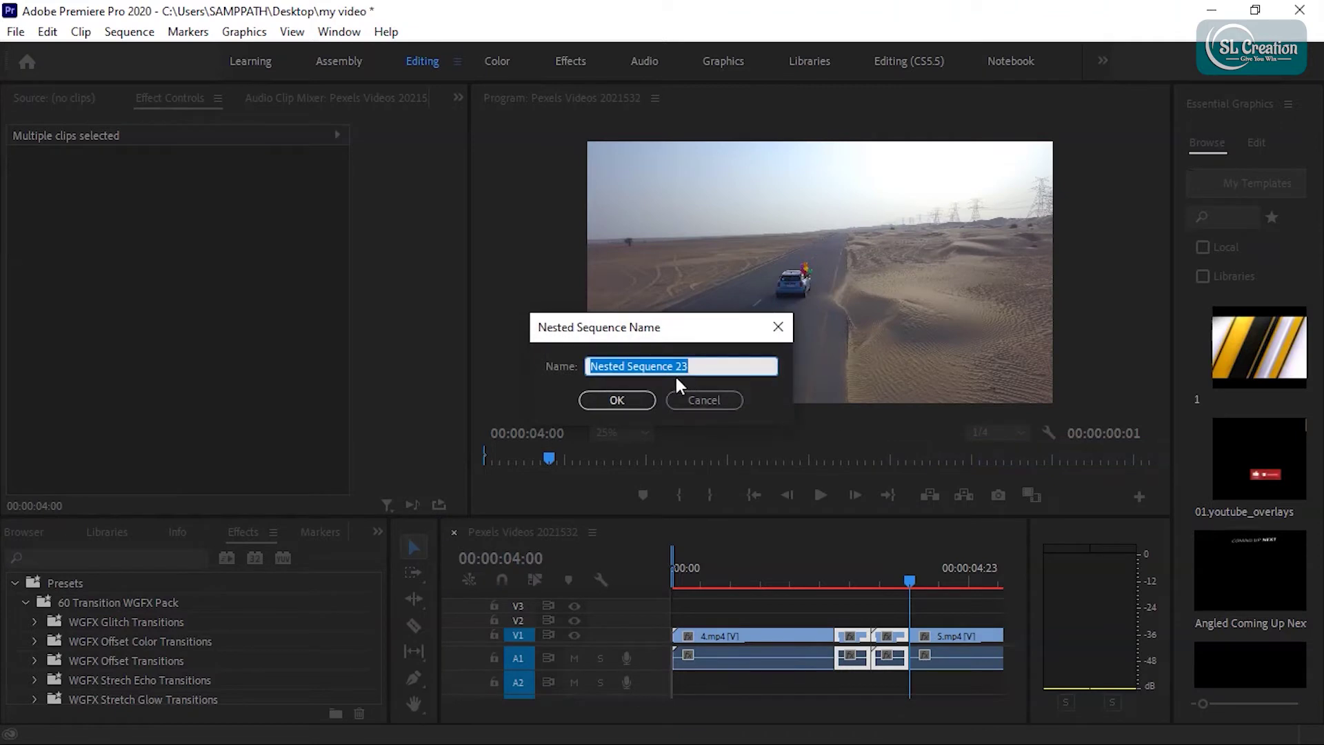
click(635, 403)
click(866, 597)
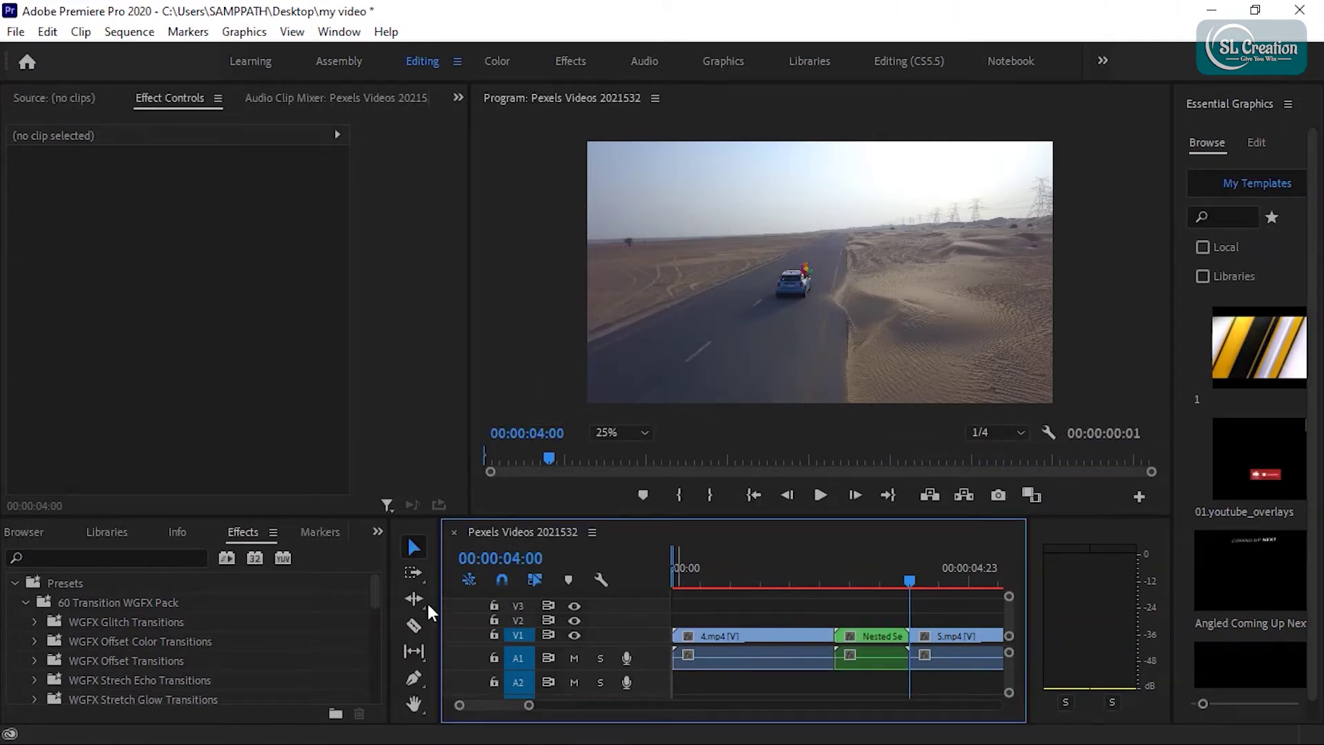
Step: Apply the Offset Color 03 preset from WGFX Offset Color Transitions to the nested clip and play back the transition
click(32, 640)
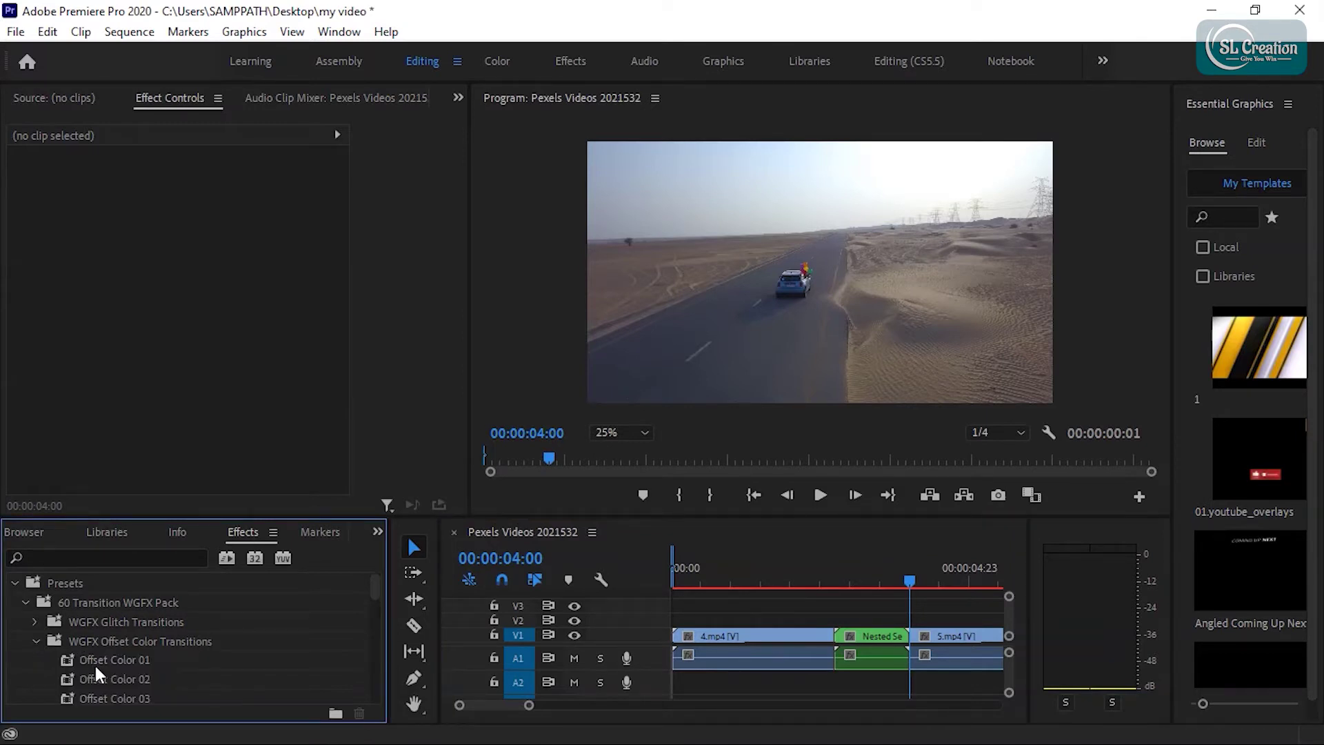
scroll(117, 684, down, 1)
drag(130, 674, 883, 642)
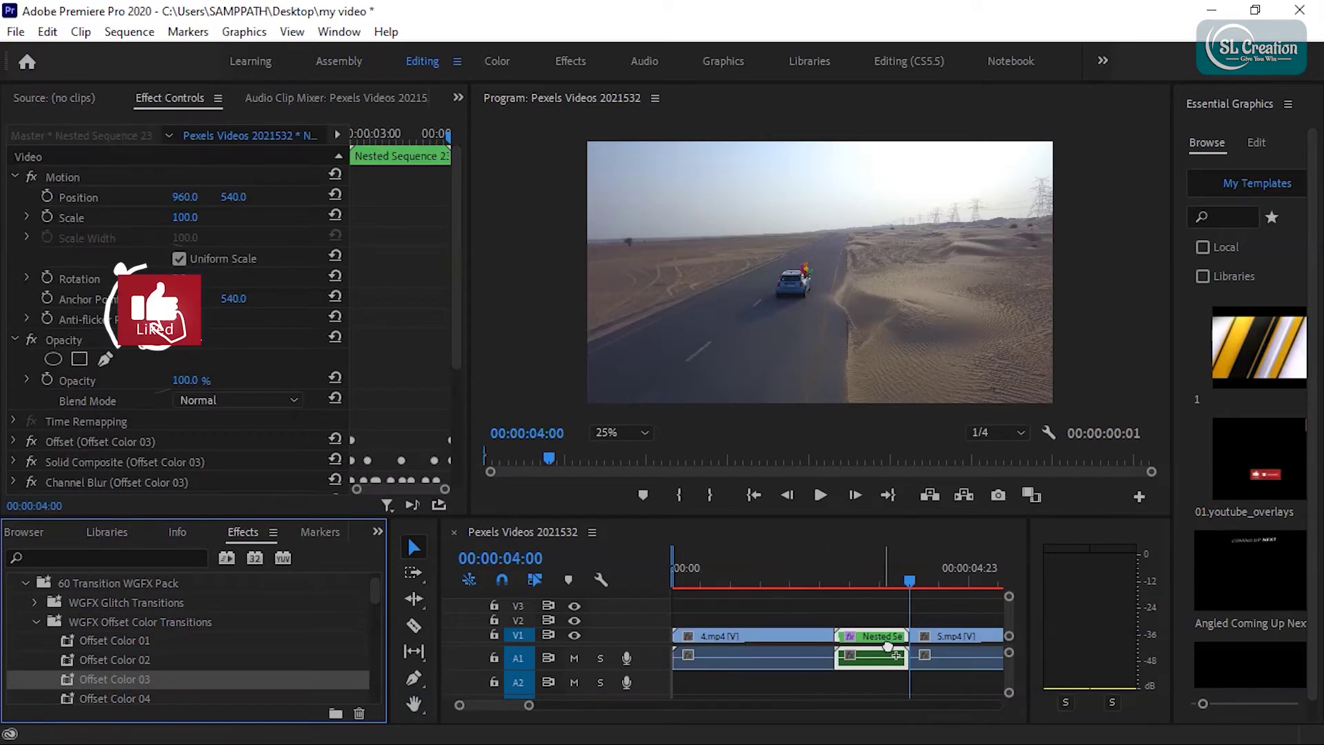
drag(831, 567, 944, 588)
click(815, 575)
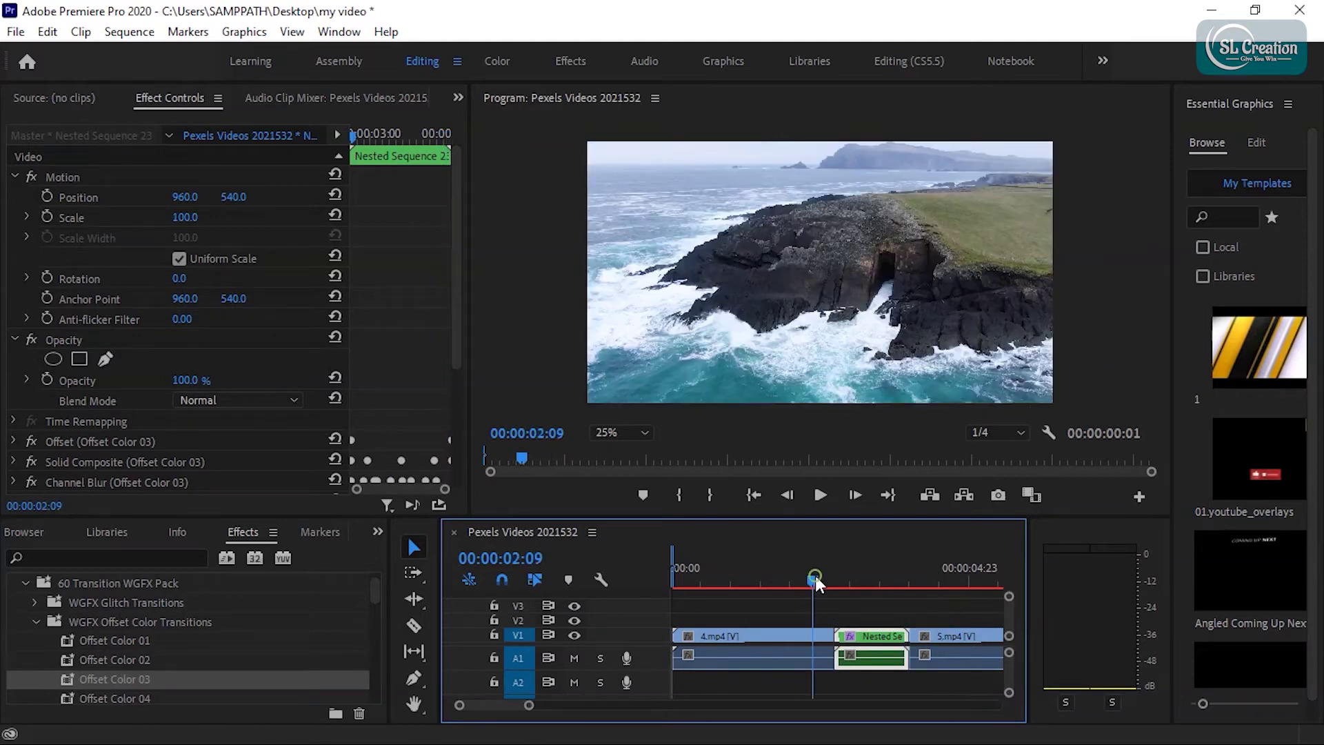
key(space)
key(space)
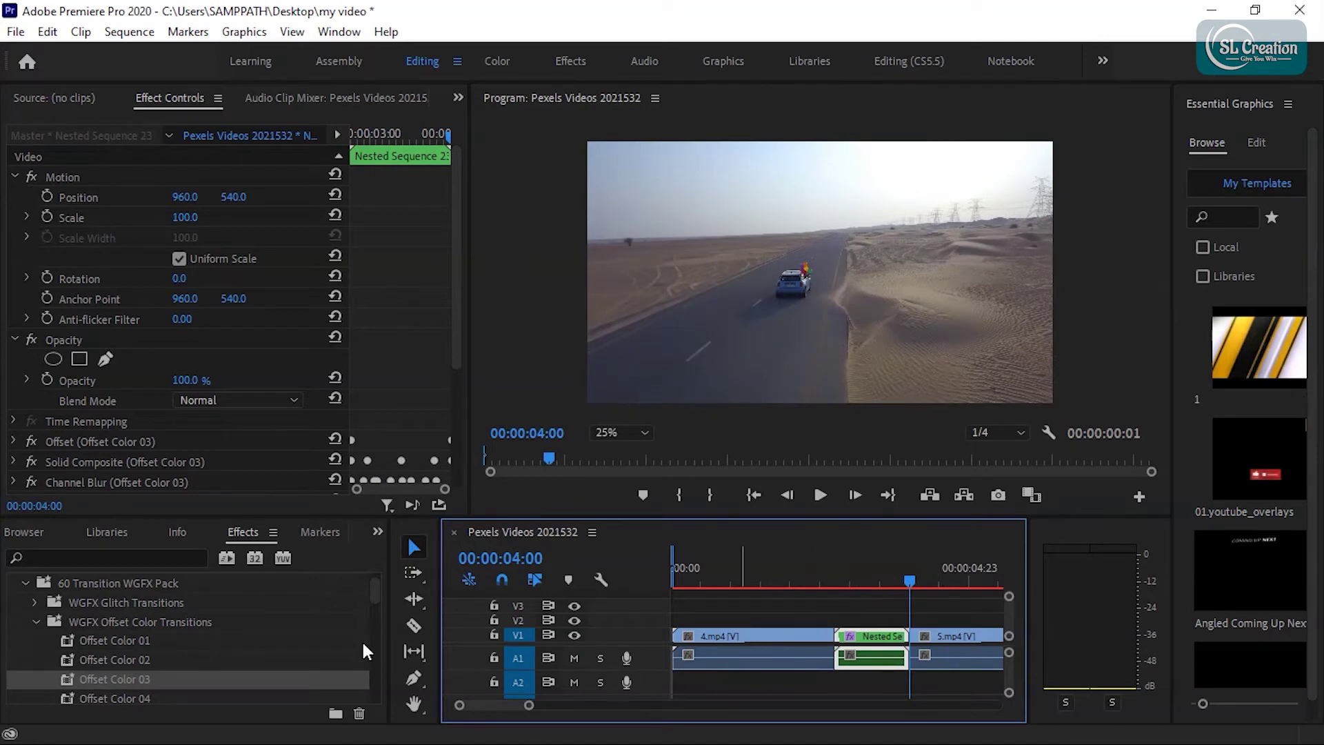
Step: Remove all attributes and effects from the nested clip and play back the plain cut
right_click(871, 636)
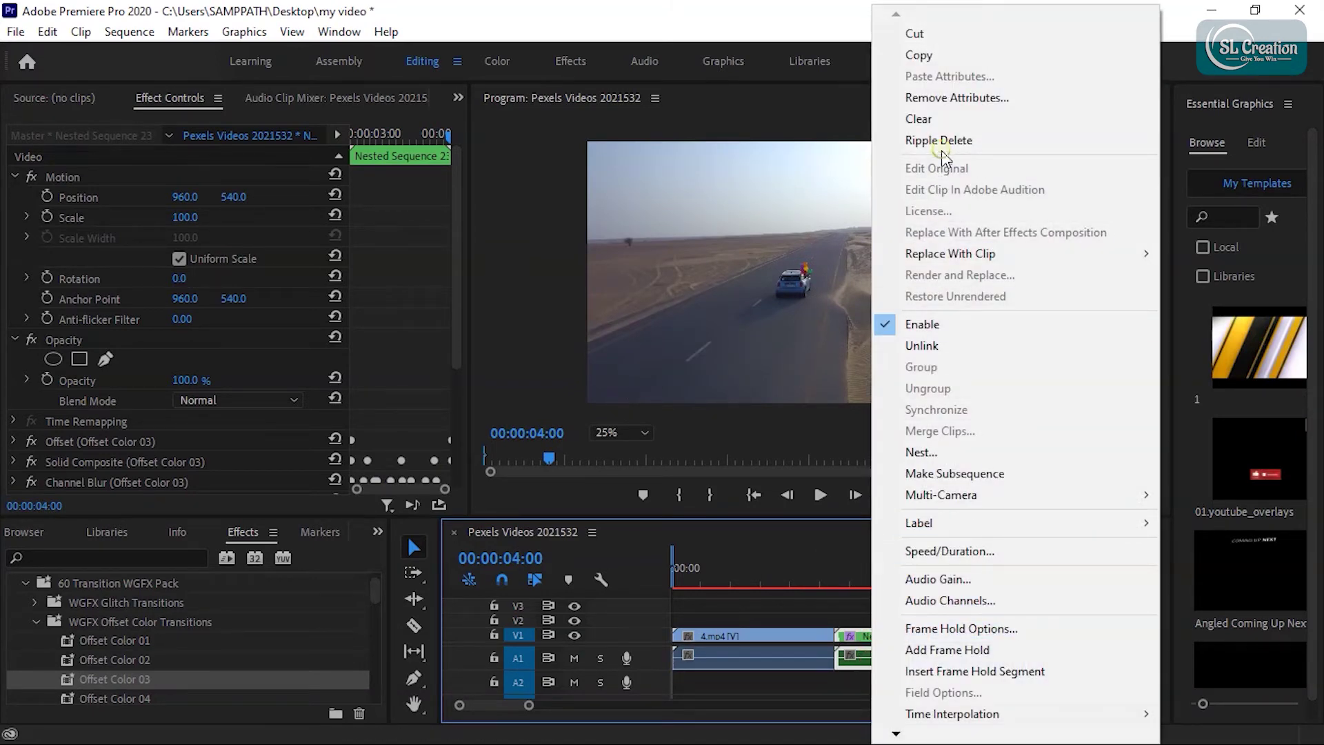
click(942, 98)
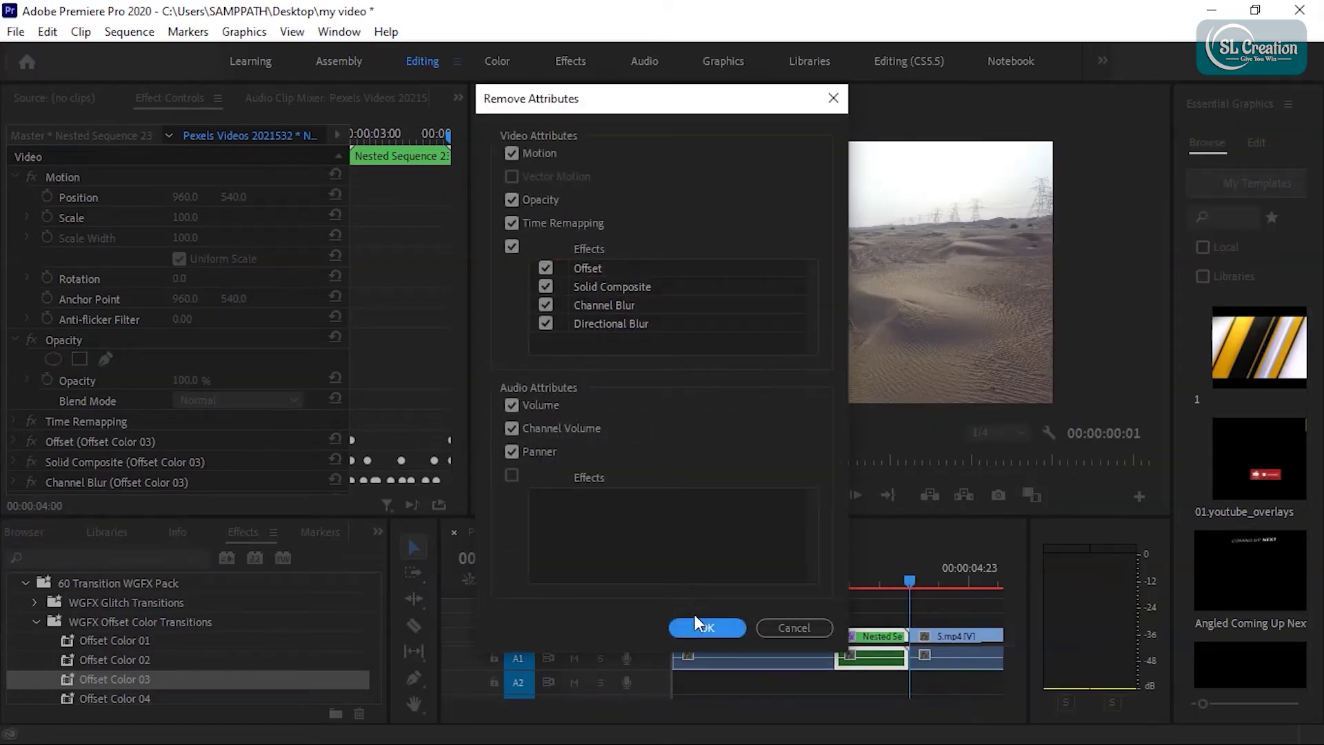
click(702, 628)
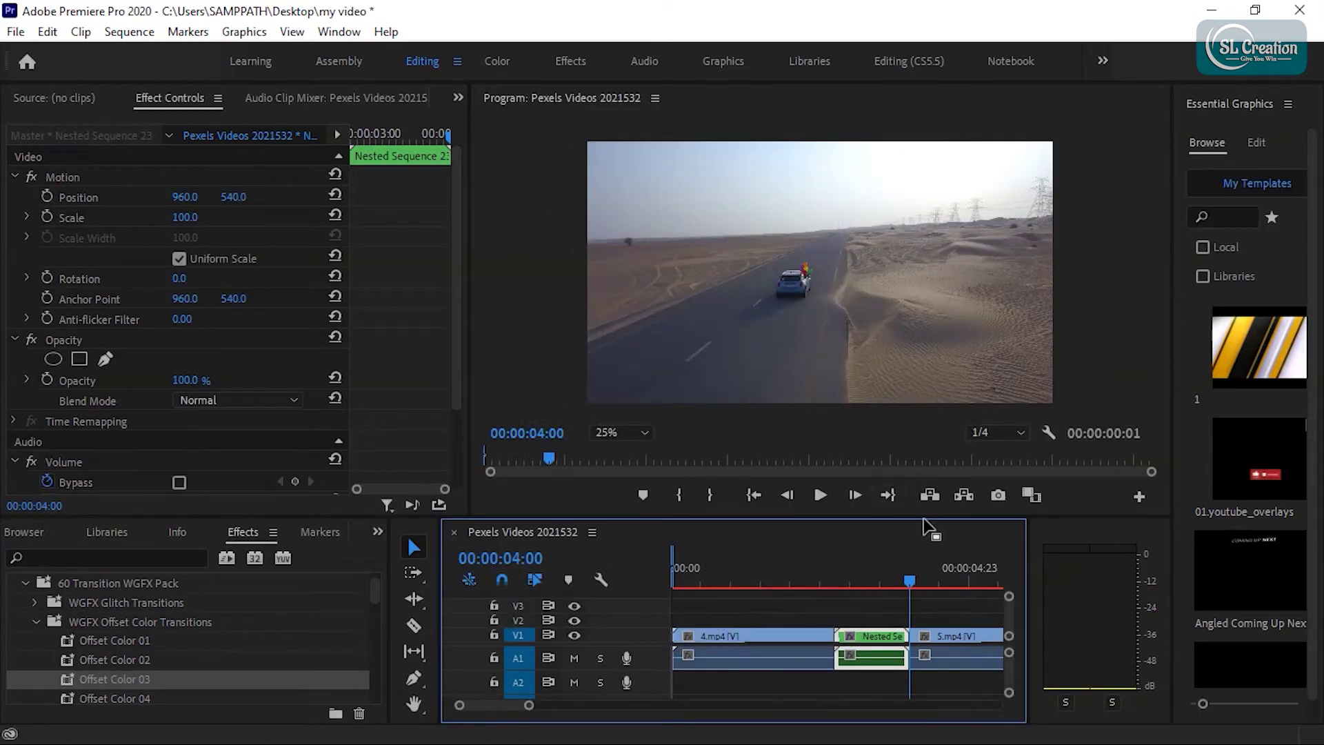
click(824, 570)
click(819, 495)
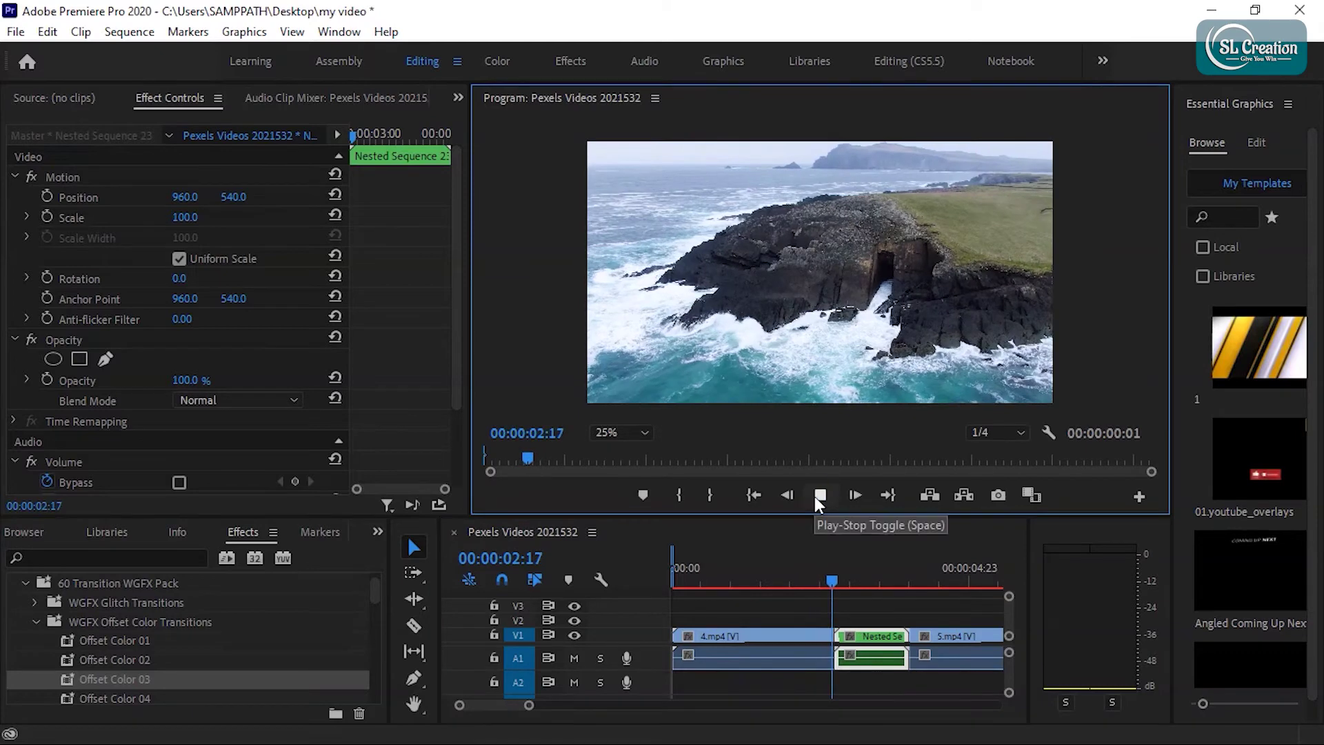
click(814, 495)
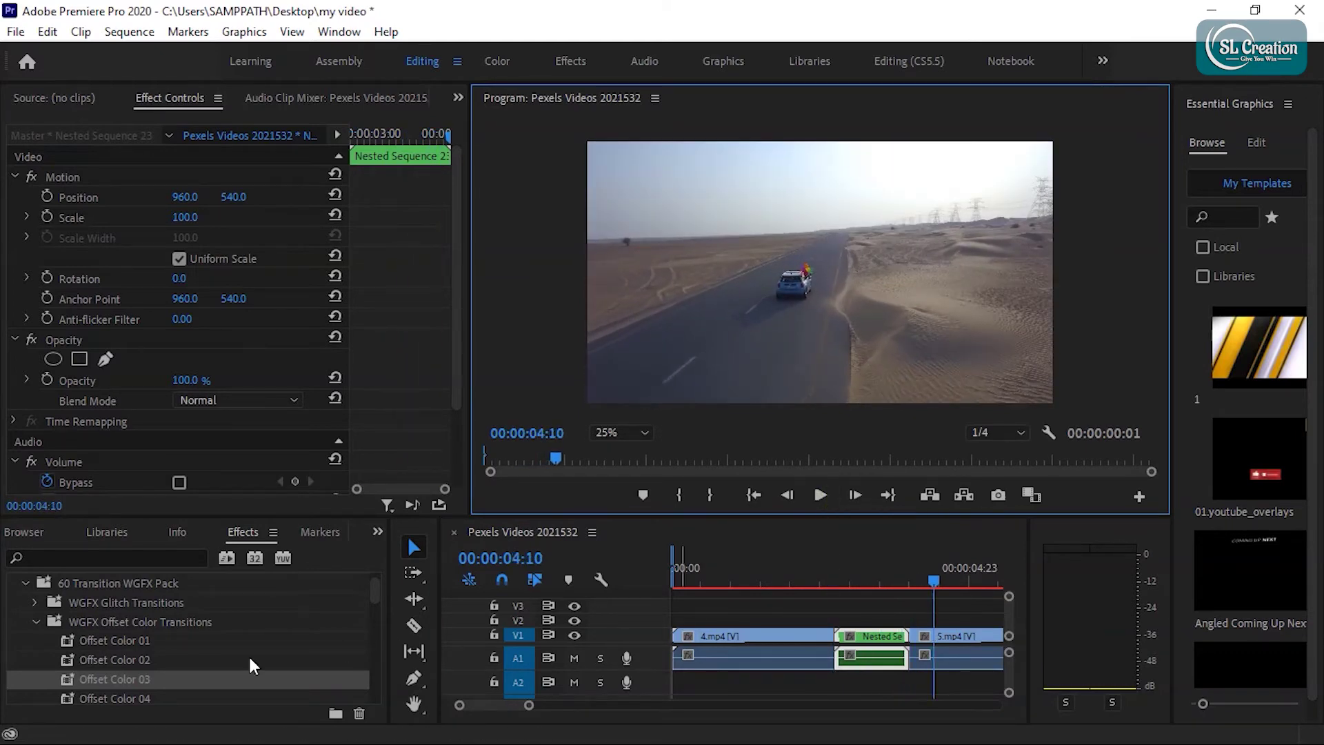
Step: Apply the Offset Color 05 preset to the nested clip and play back the transition
scroll(122, 698, down, 1)
drag(115, 697, 882, 634)
click(815, 564)
key(space)
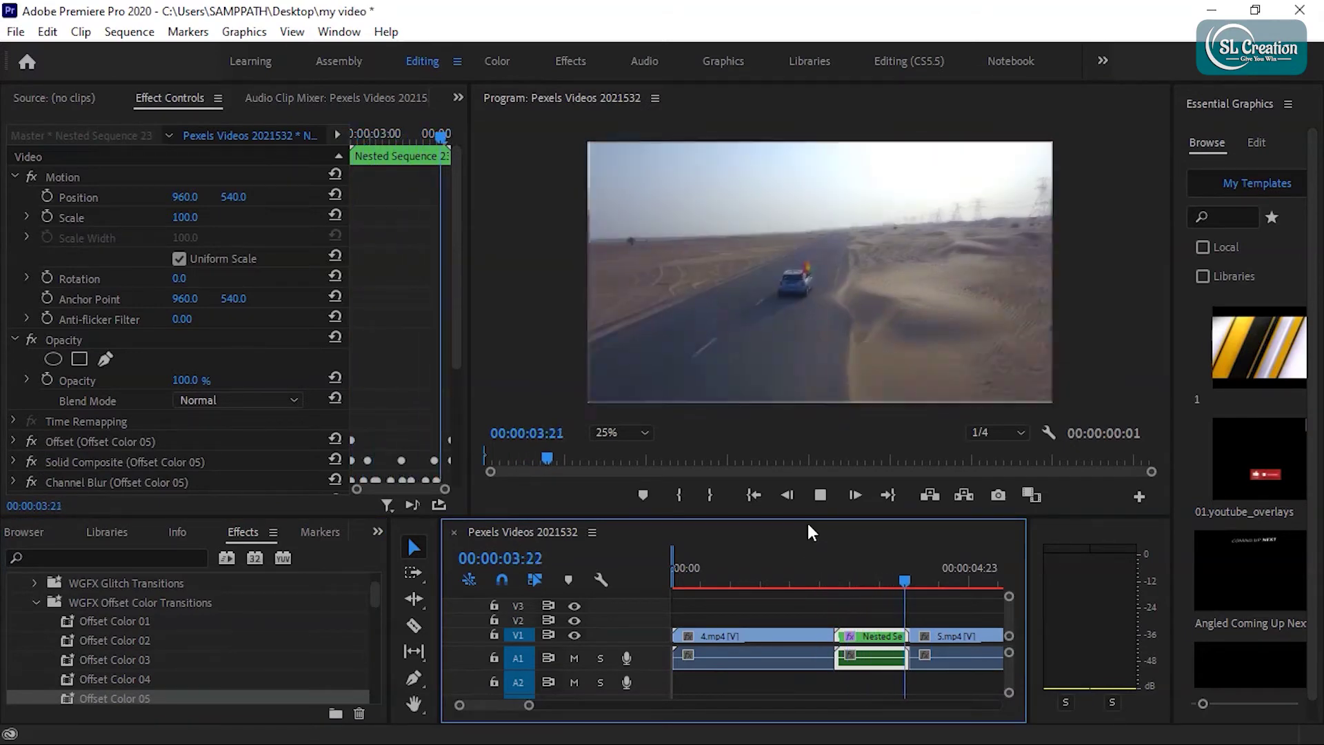
key(space)
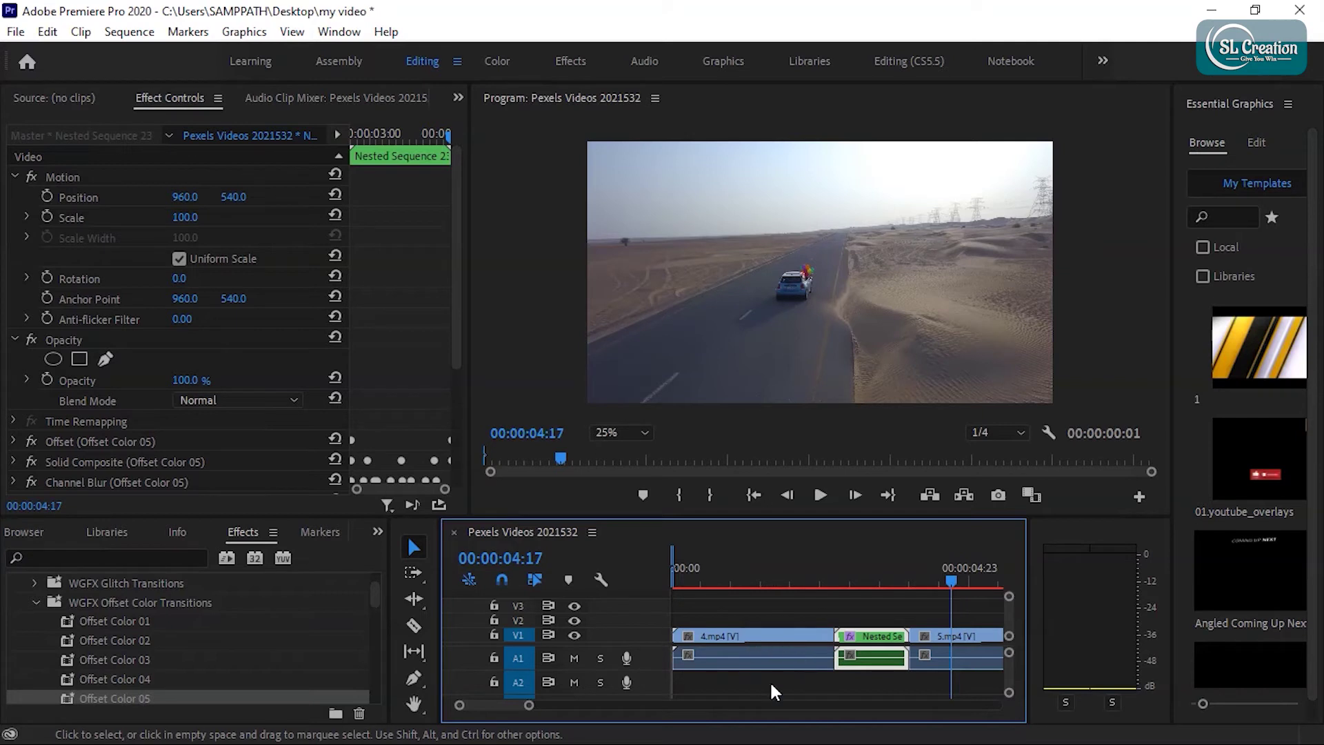
drag(117, 658, 126, 660)
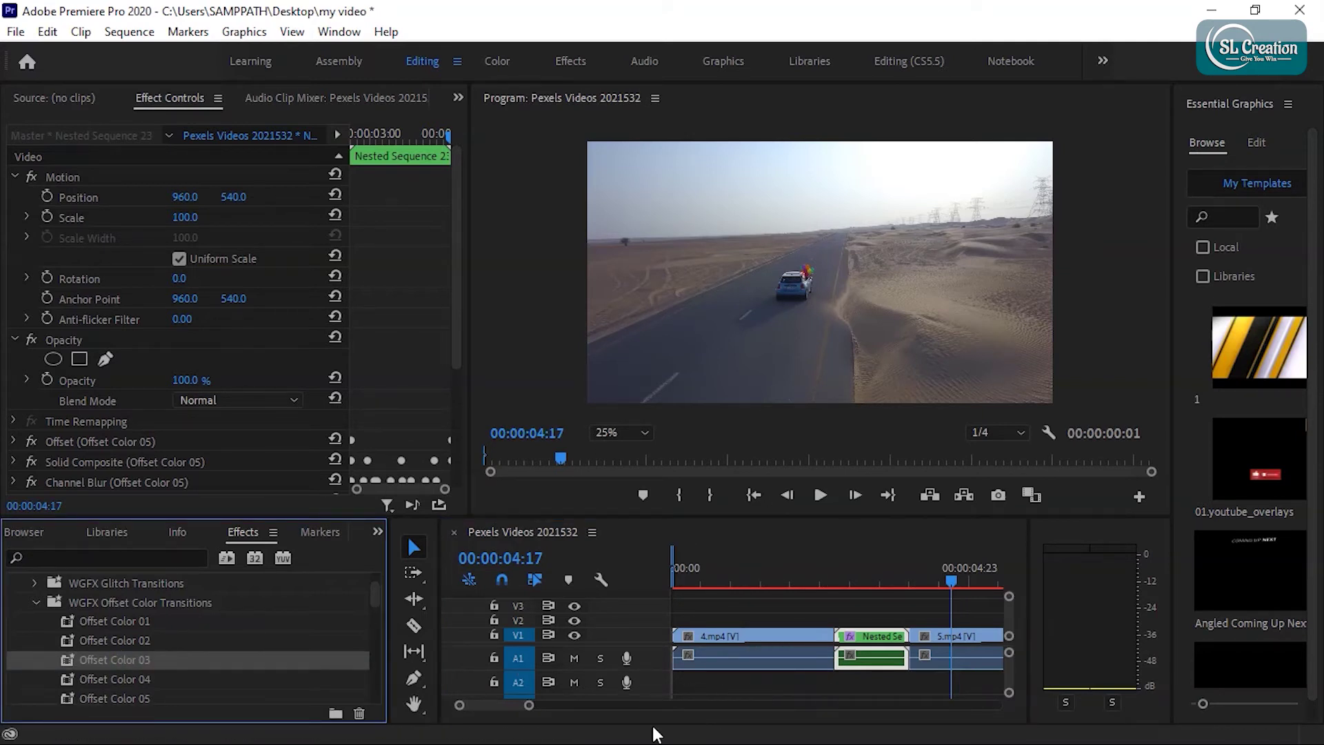
Step: Split 5.mp4 at 00:00:06:11, 15 frames before its cut with 6.mp4
click(510, 700)
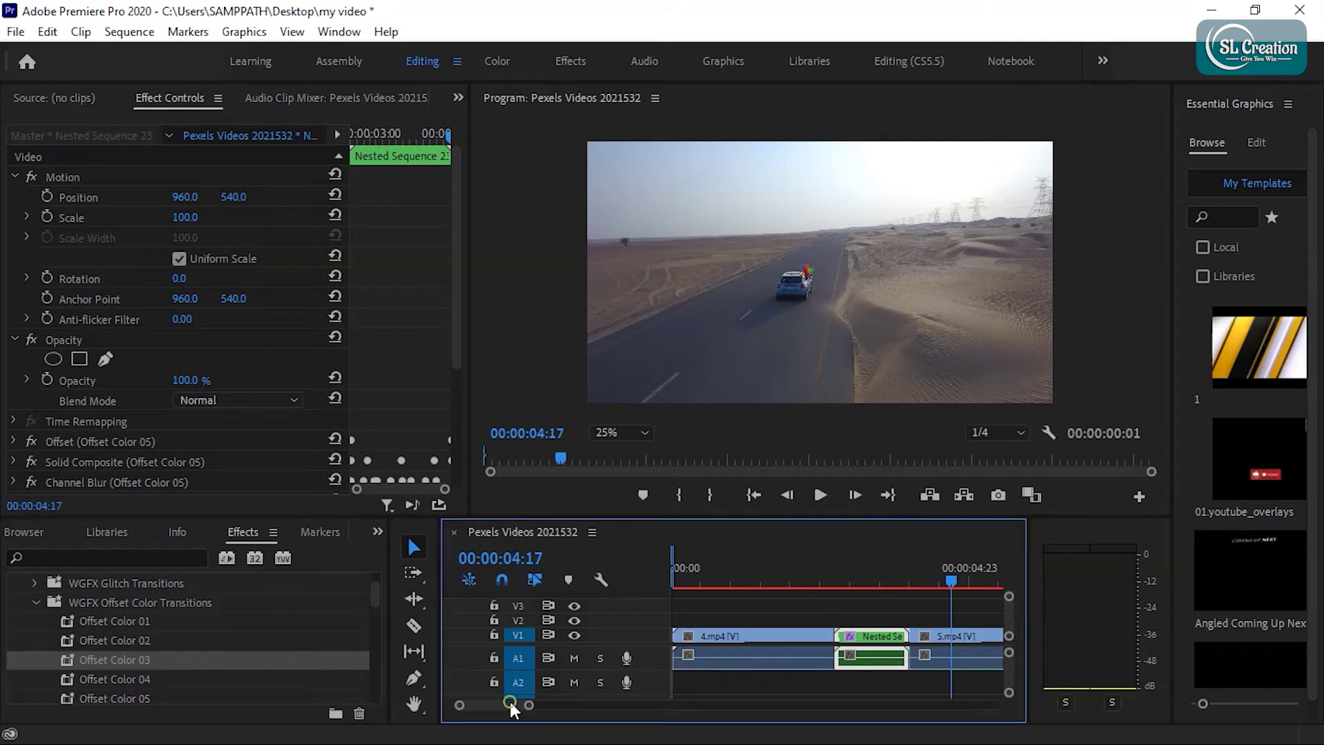
drag(529, 704, 554, 705)
drag(822, 581, 870, 585)
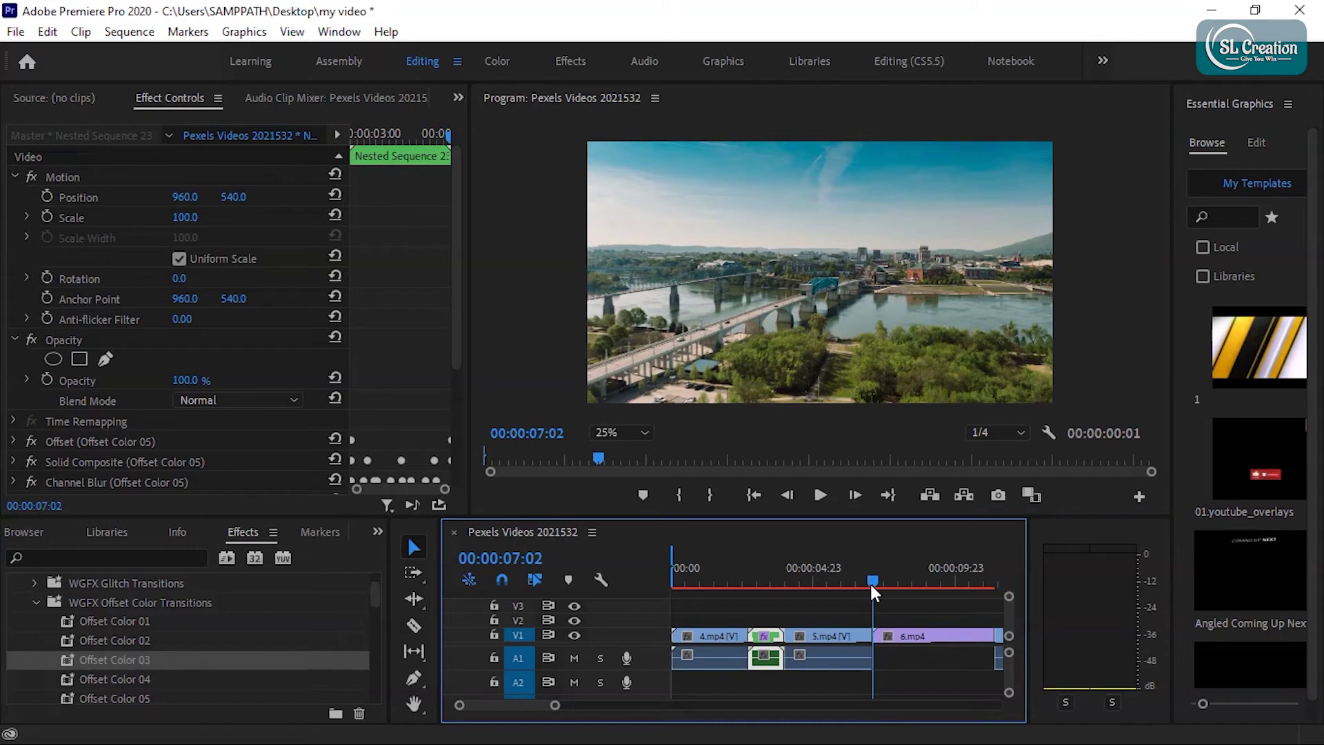
key(shift+Left)
key(shift+Left)
key(shift+Left)
key(c)
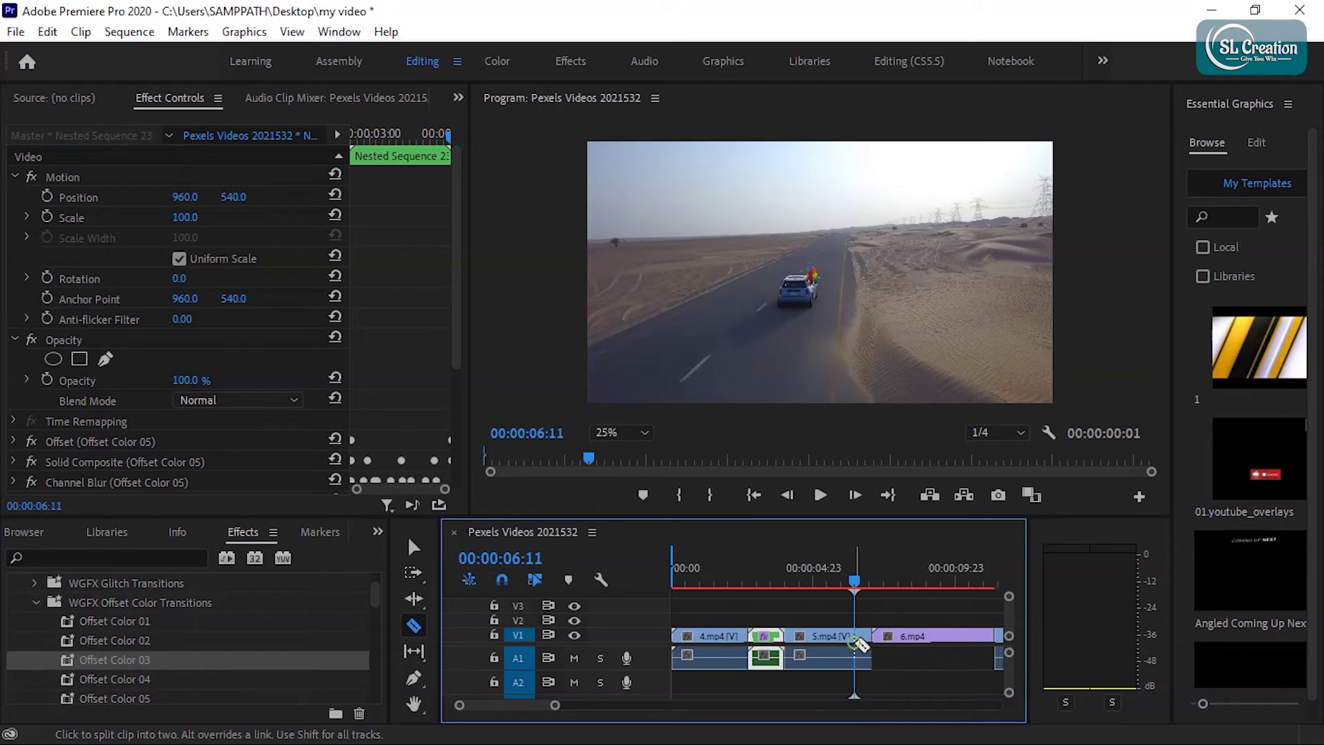
click(856, 643)
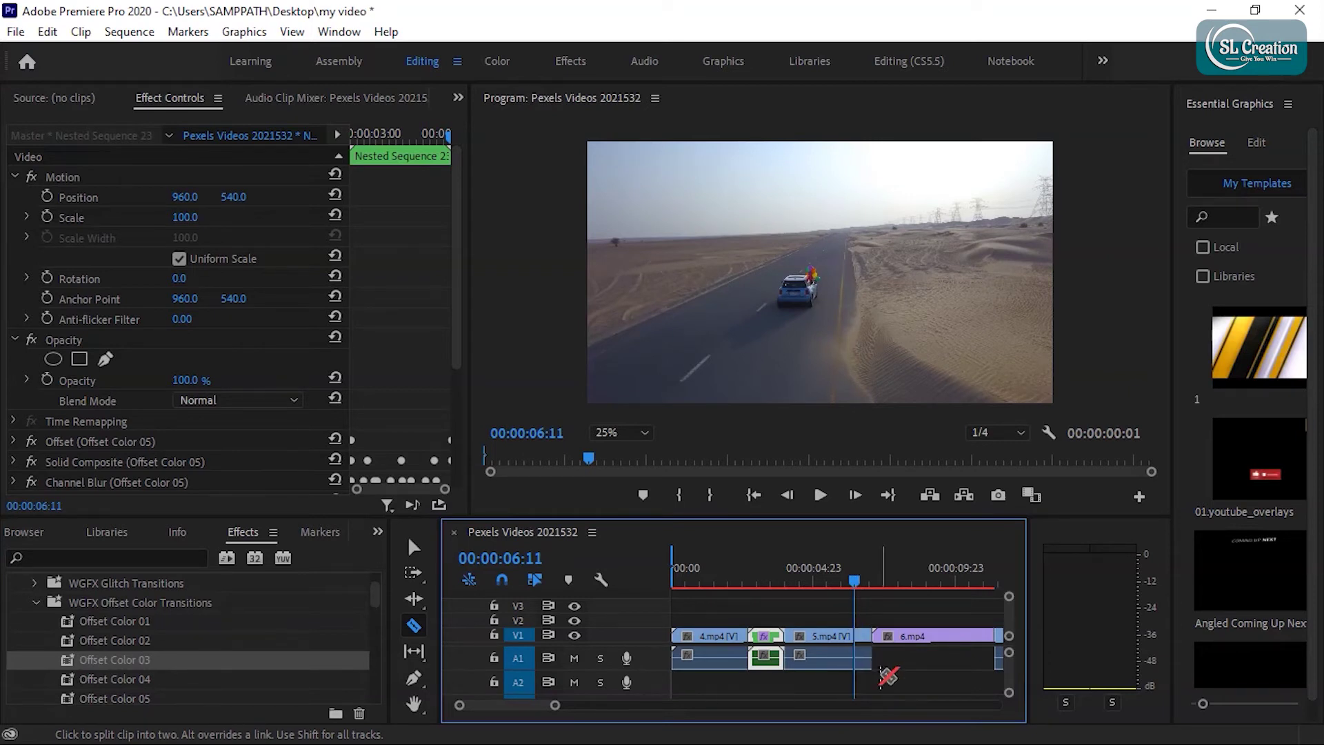
Step: Split 6.mp4 at 00:00:07:17, 15 frames after its cut with 5.mp4
click(873, 585)
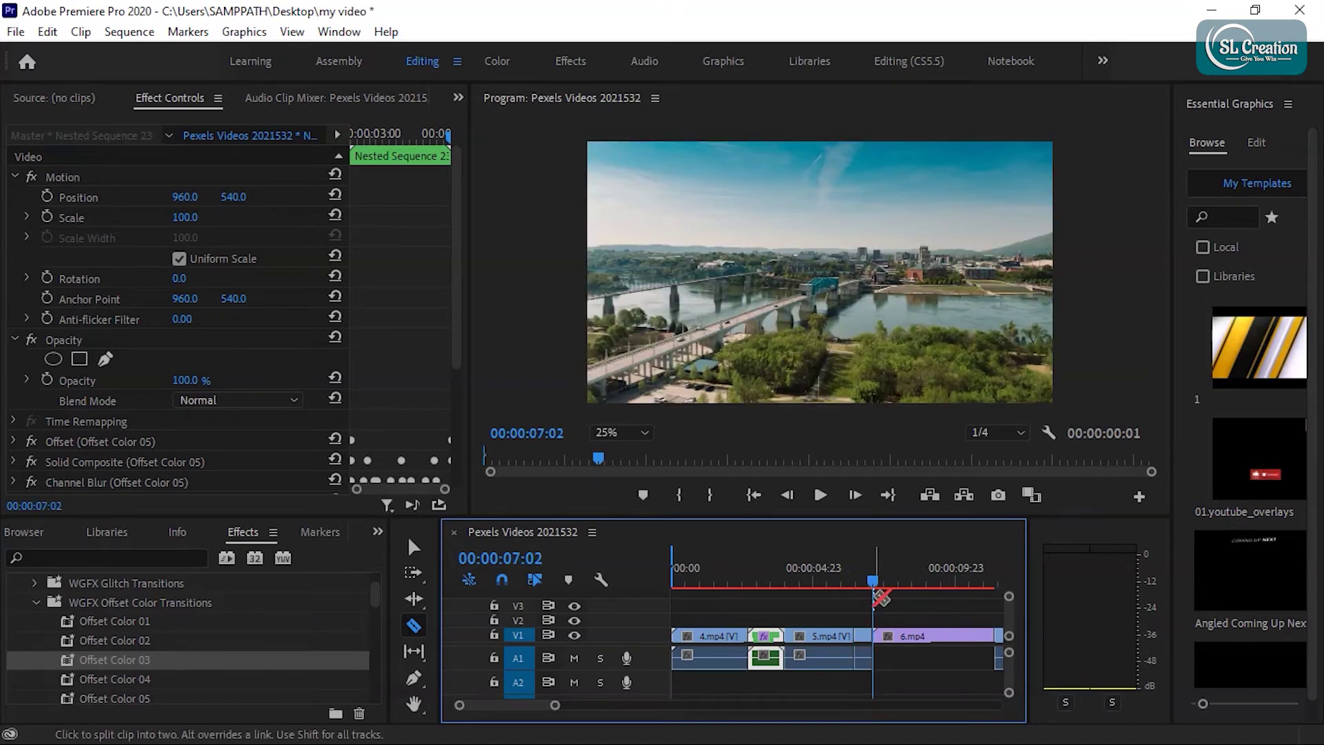
key(shift+Right)
key(shift+Right)
key(shift+Right)
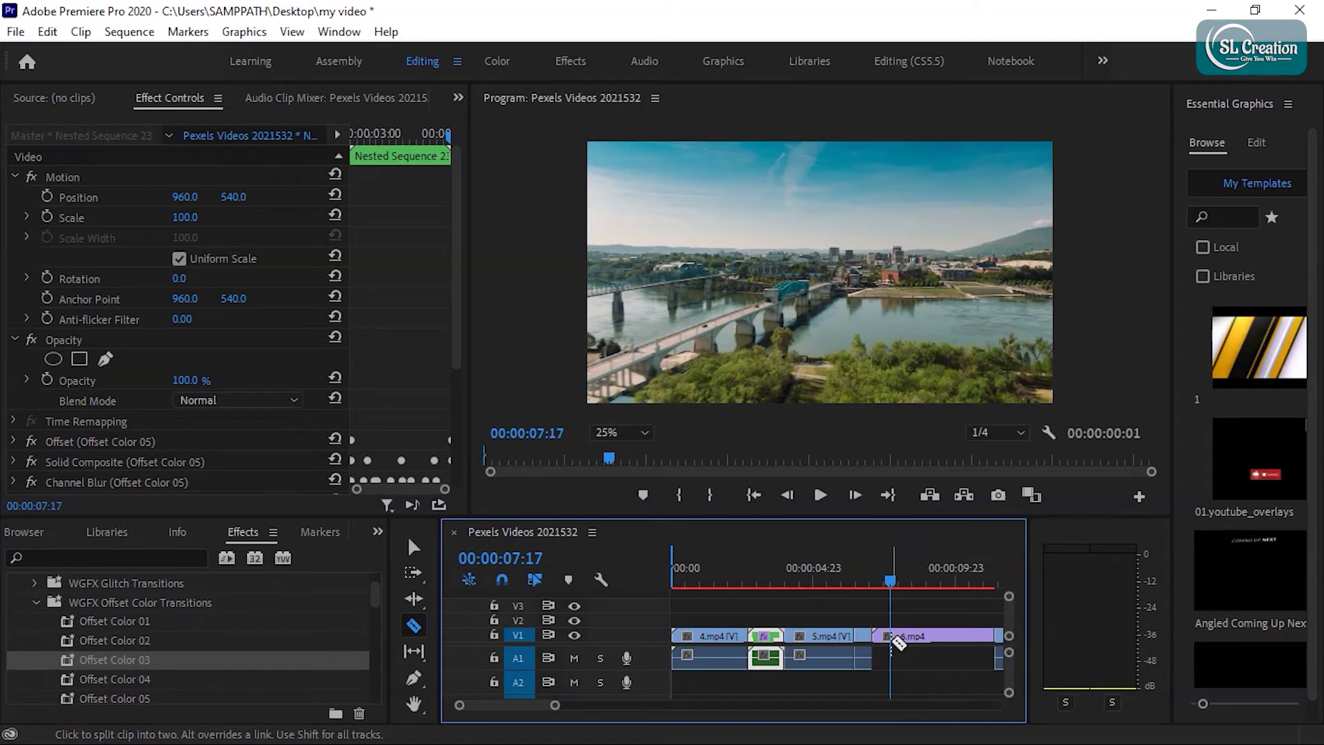
click(897, 640)
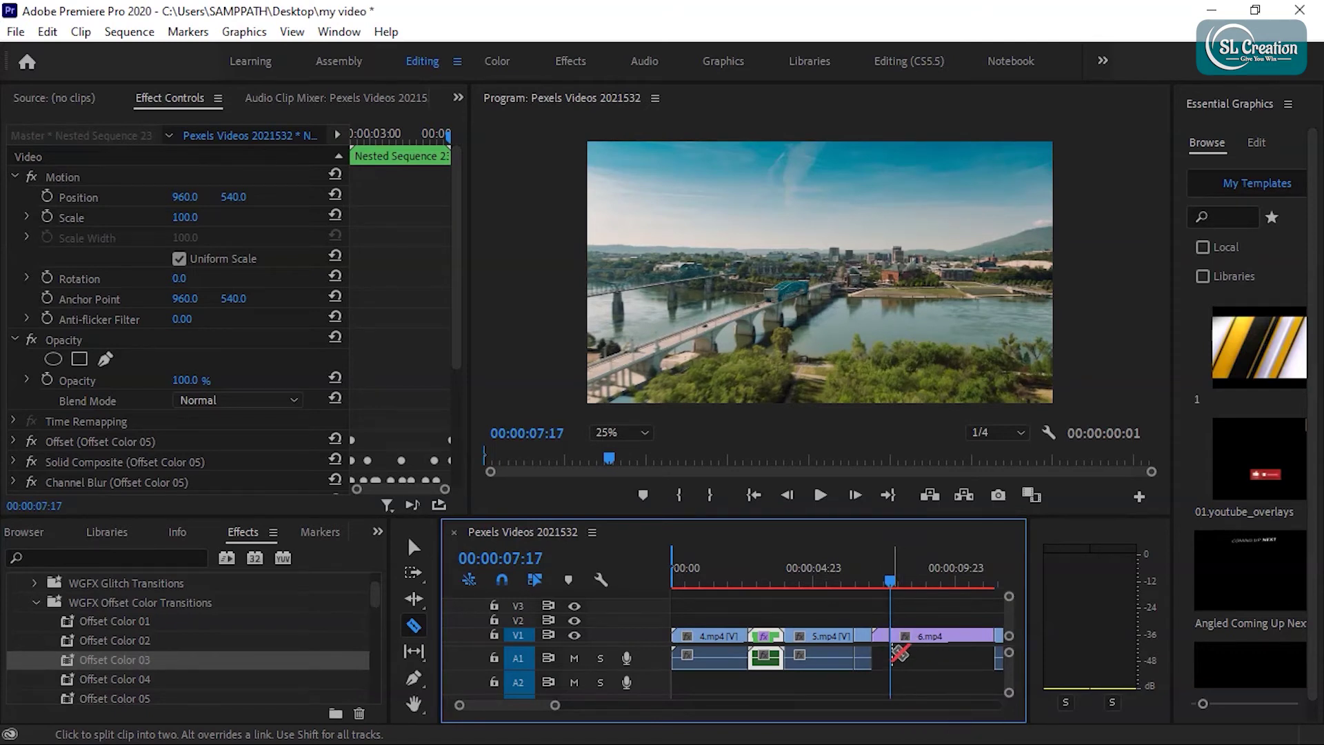
Step: Nest the two short segments around the cut between 5.mp4 and 6.mp4, keeping the default sequence name
key(v)
drag(866, 618, 855, 658)
right_click(881, 634)
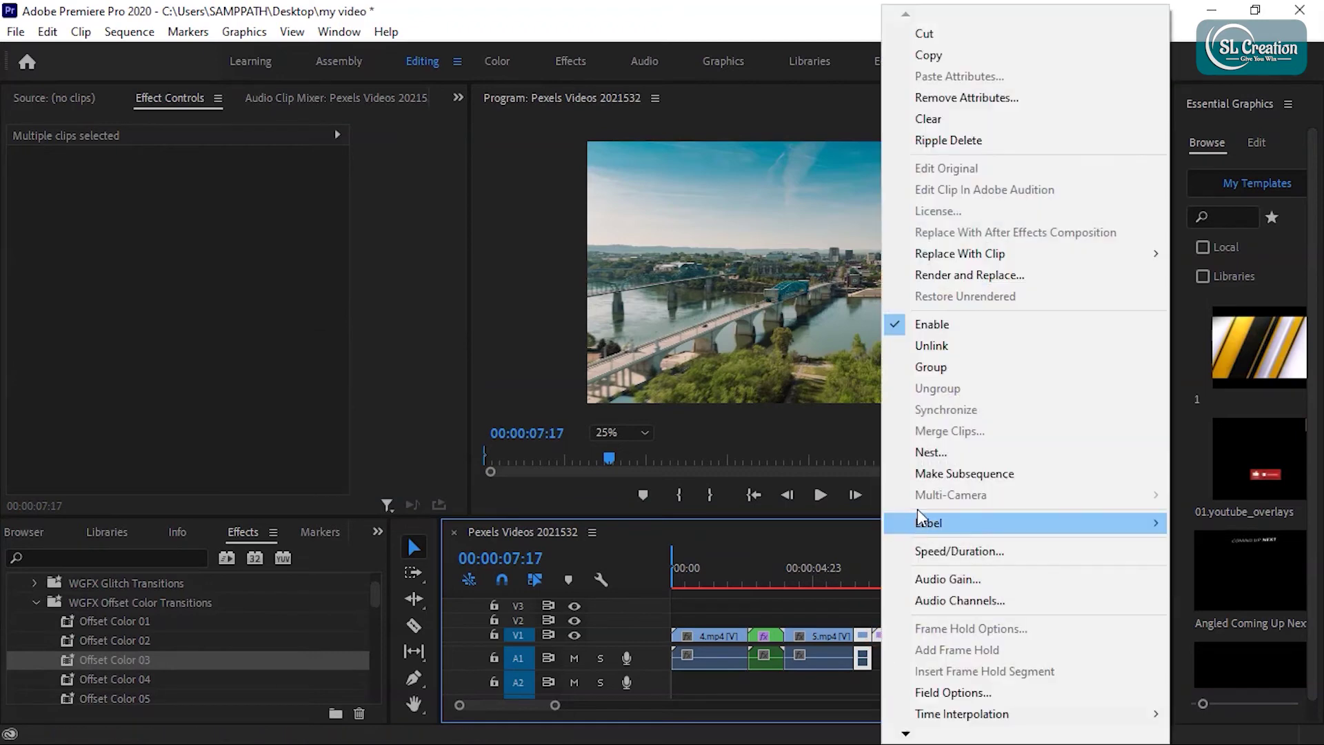
click(931, 451)
click(641, 404)
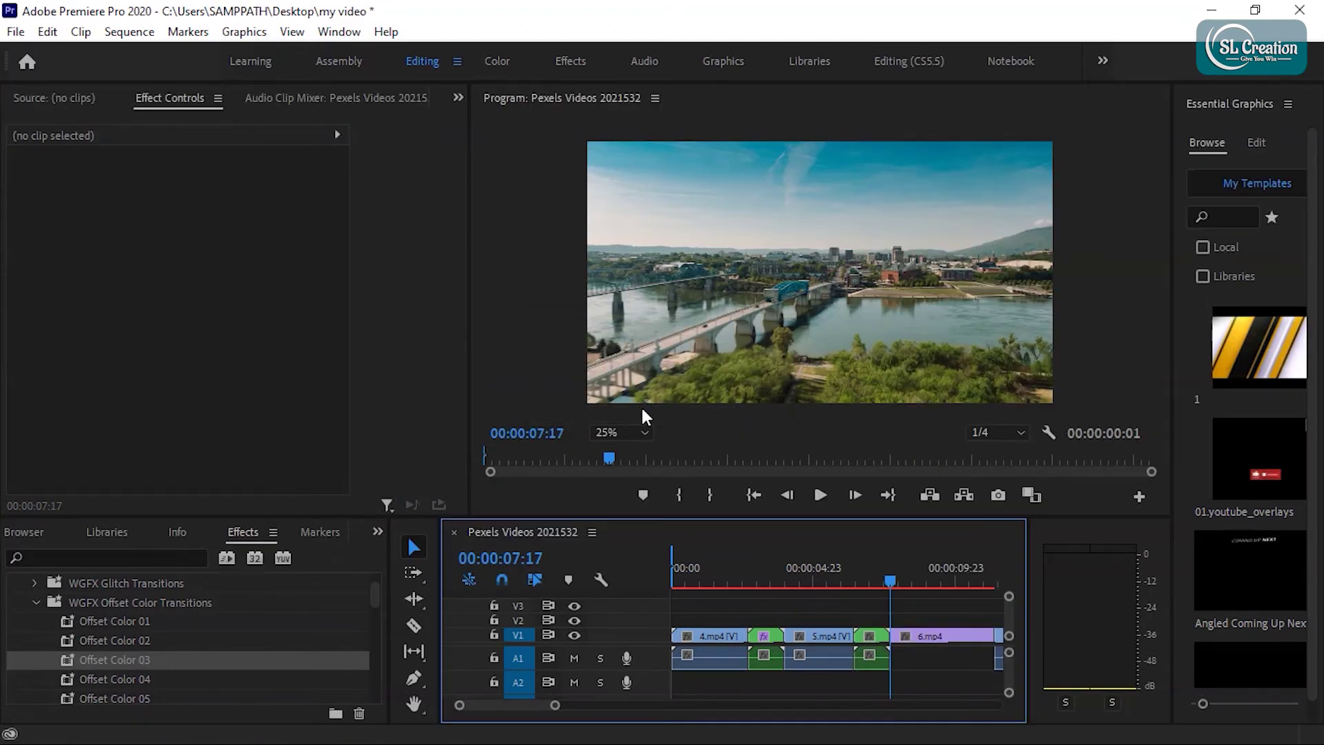
click(933, 656)
click(867, 570)
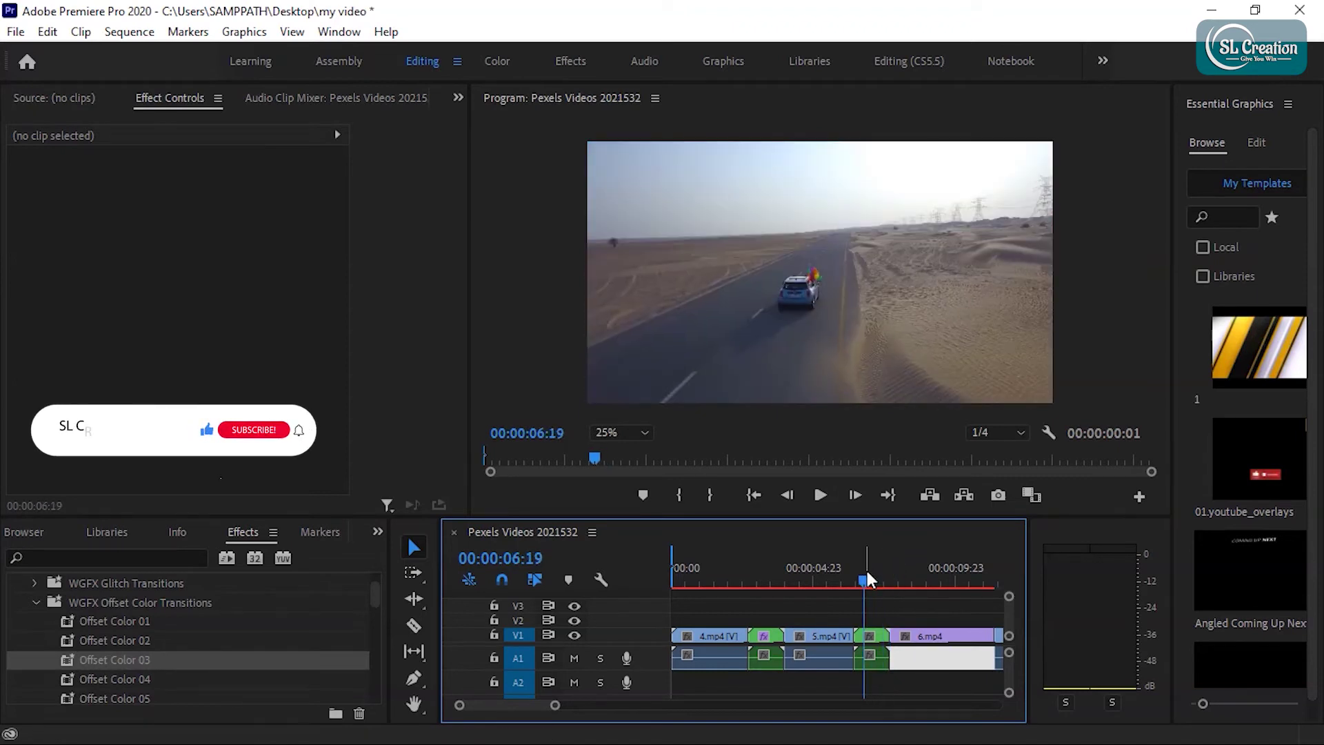
click(886, 681)
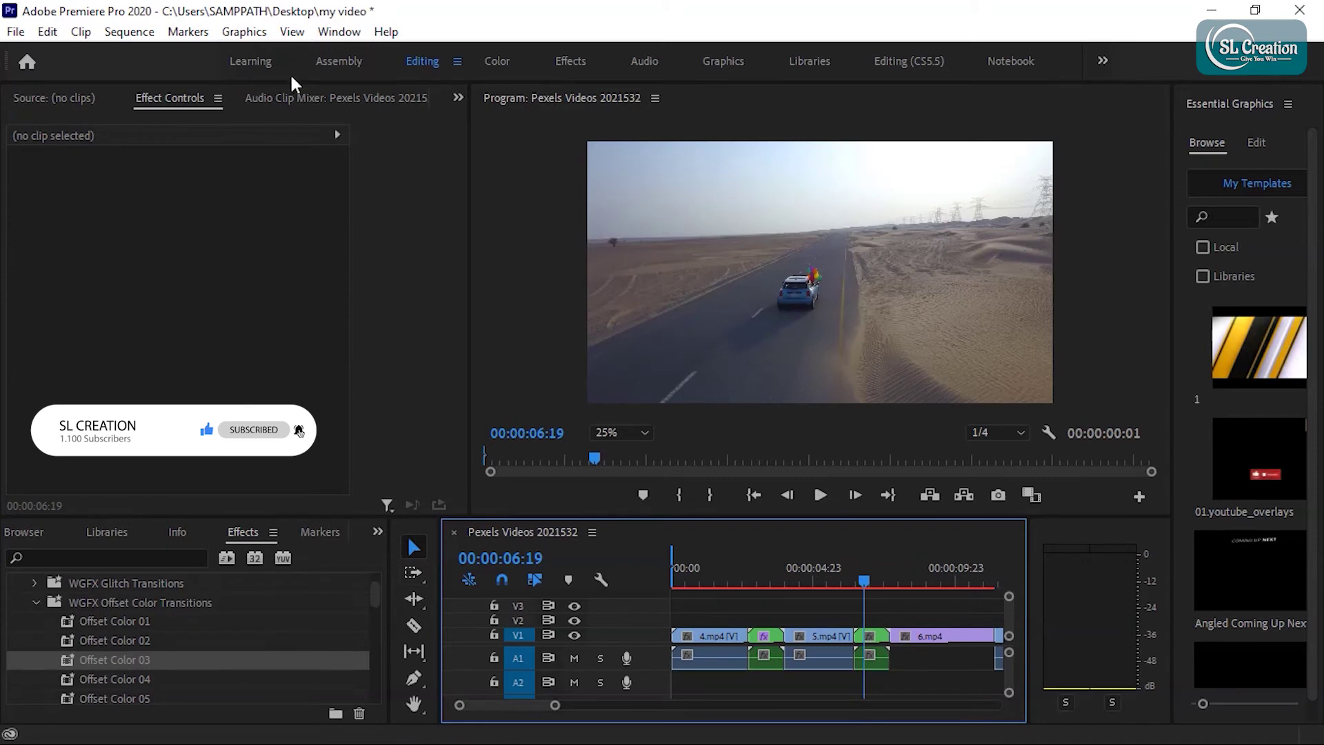
Step: Create a 1920 x 1080, 23.976 fps adjustment layer and place it on V2, starting at the second nested clip
click(345, 62)
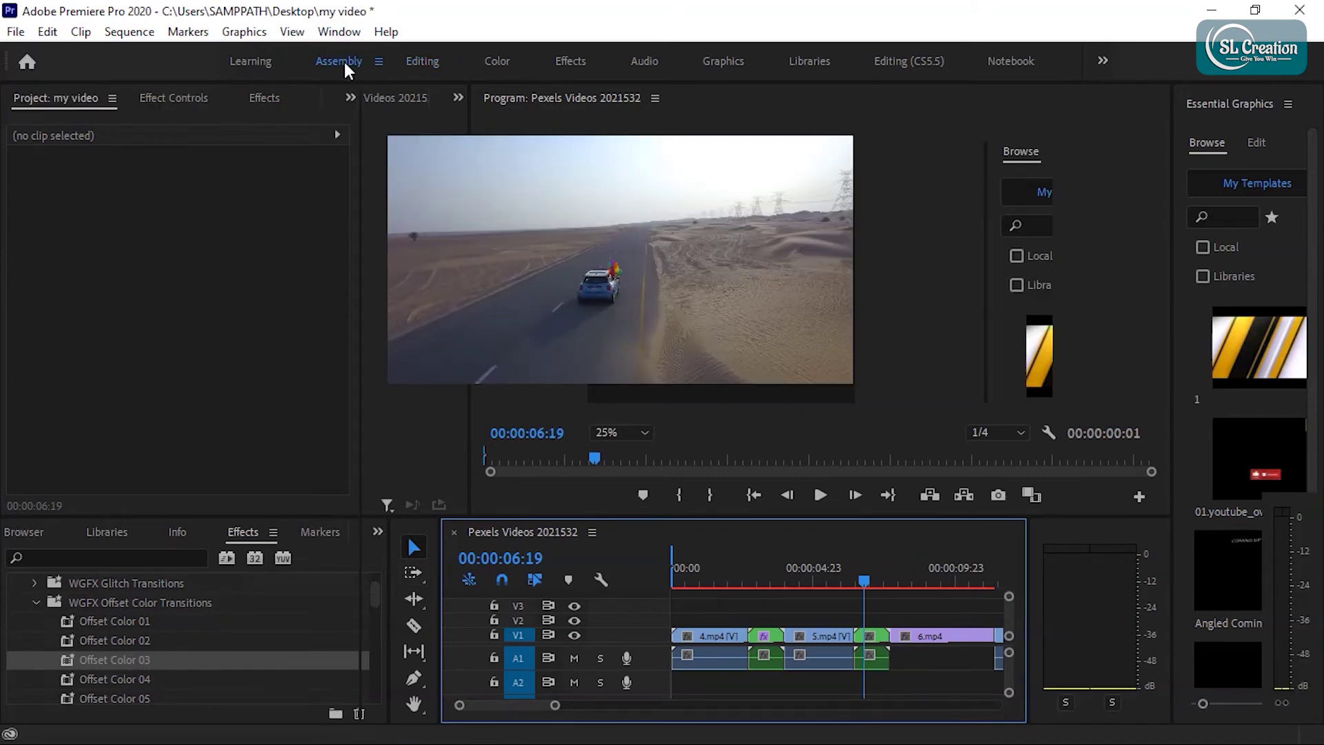
drag(335, 349, 345, 645)
right_click(204, 664)
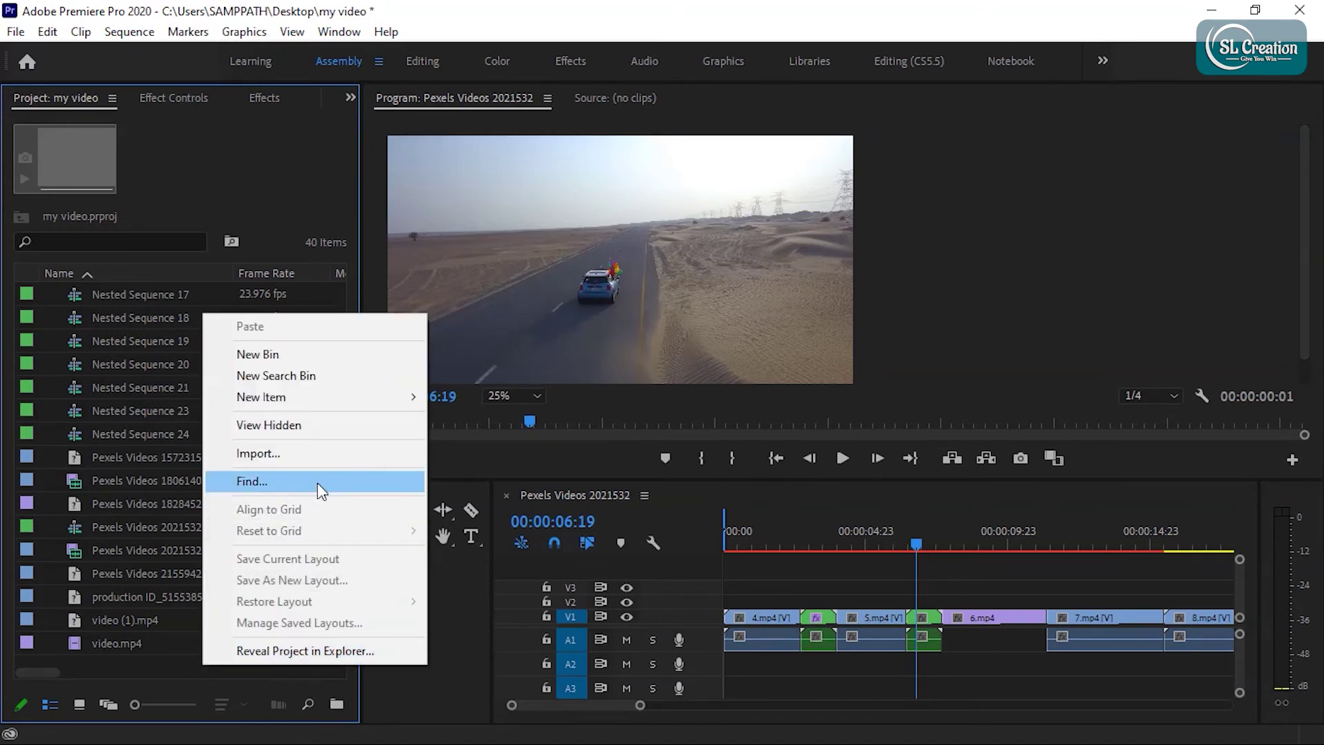
mouse_move(320, 392)
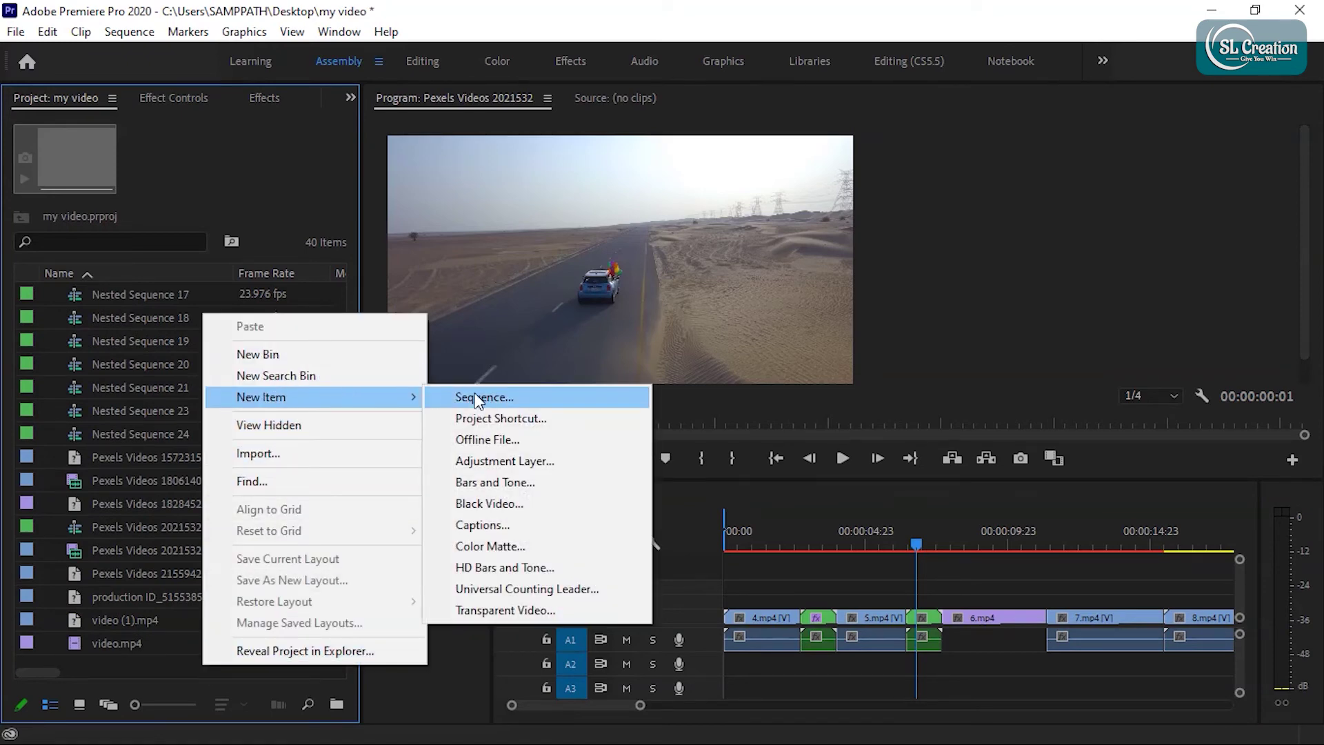
click(509, 459)
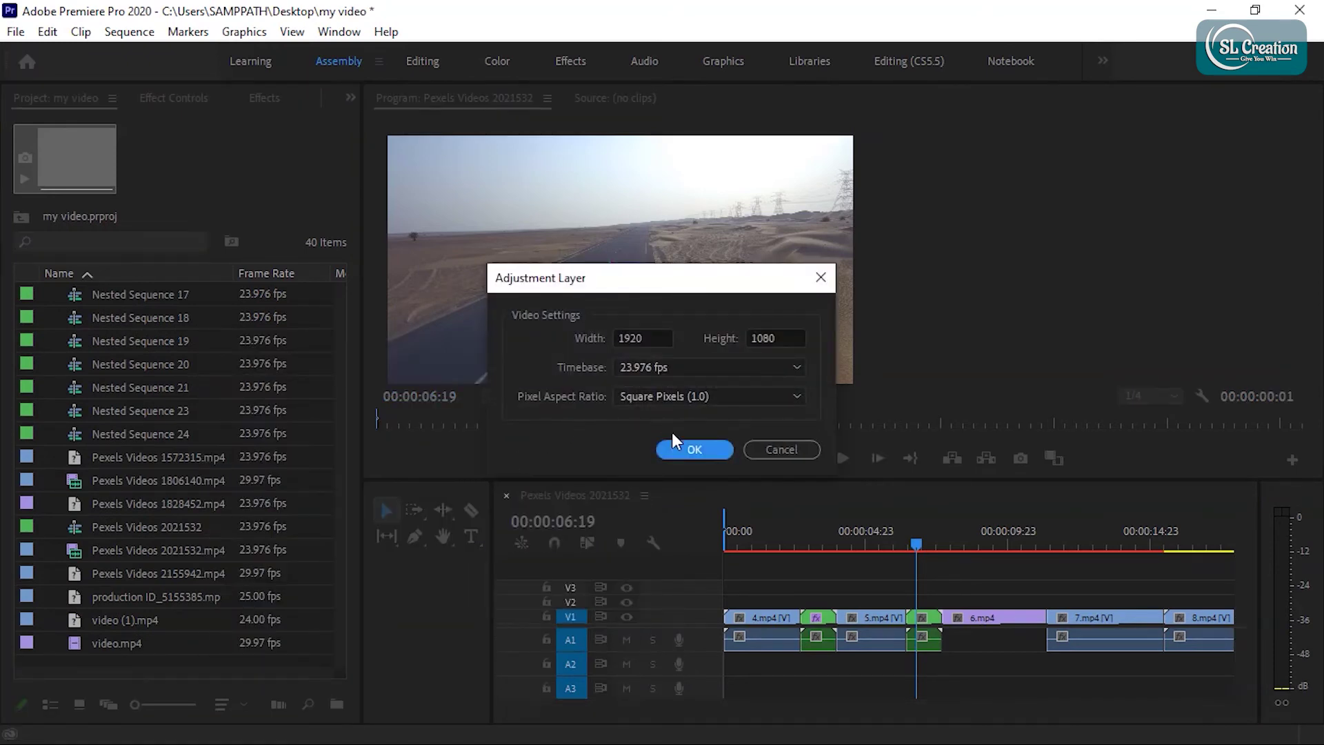
click(678, 447)
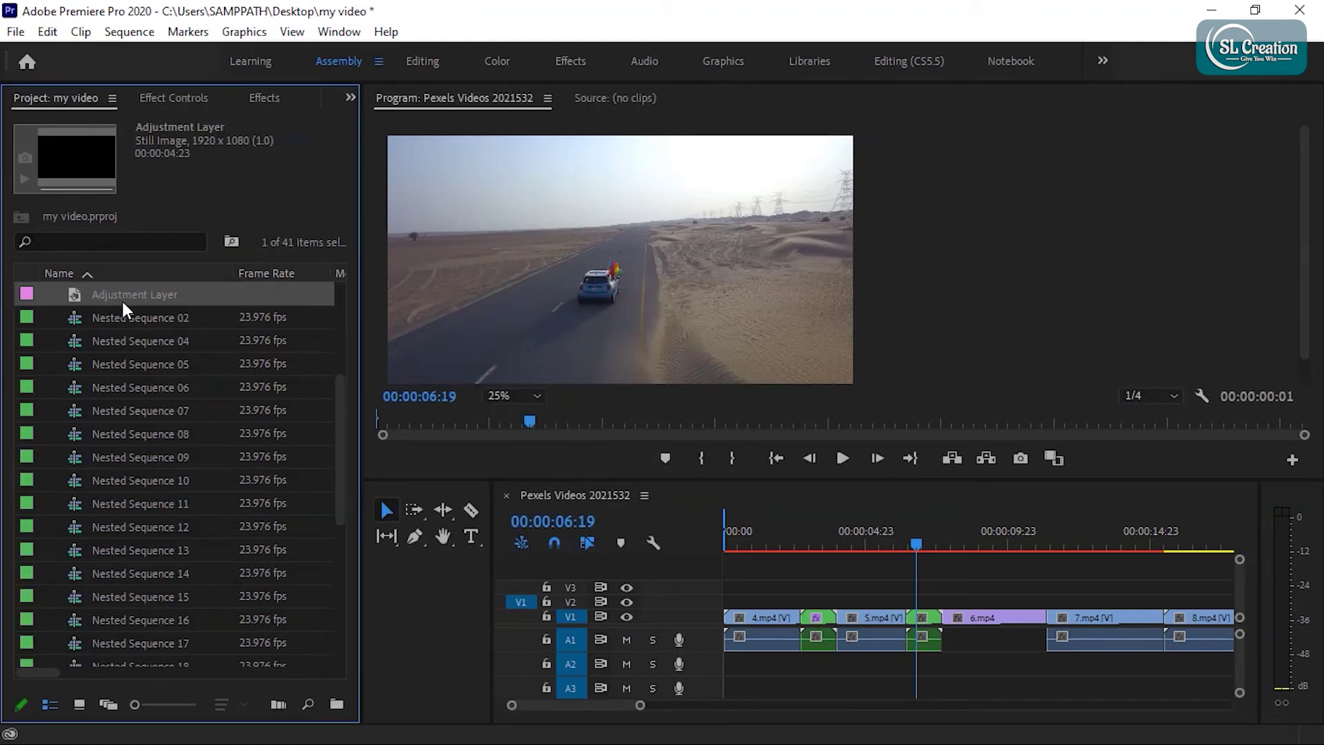
drag(133, 304, 910, 602)
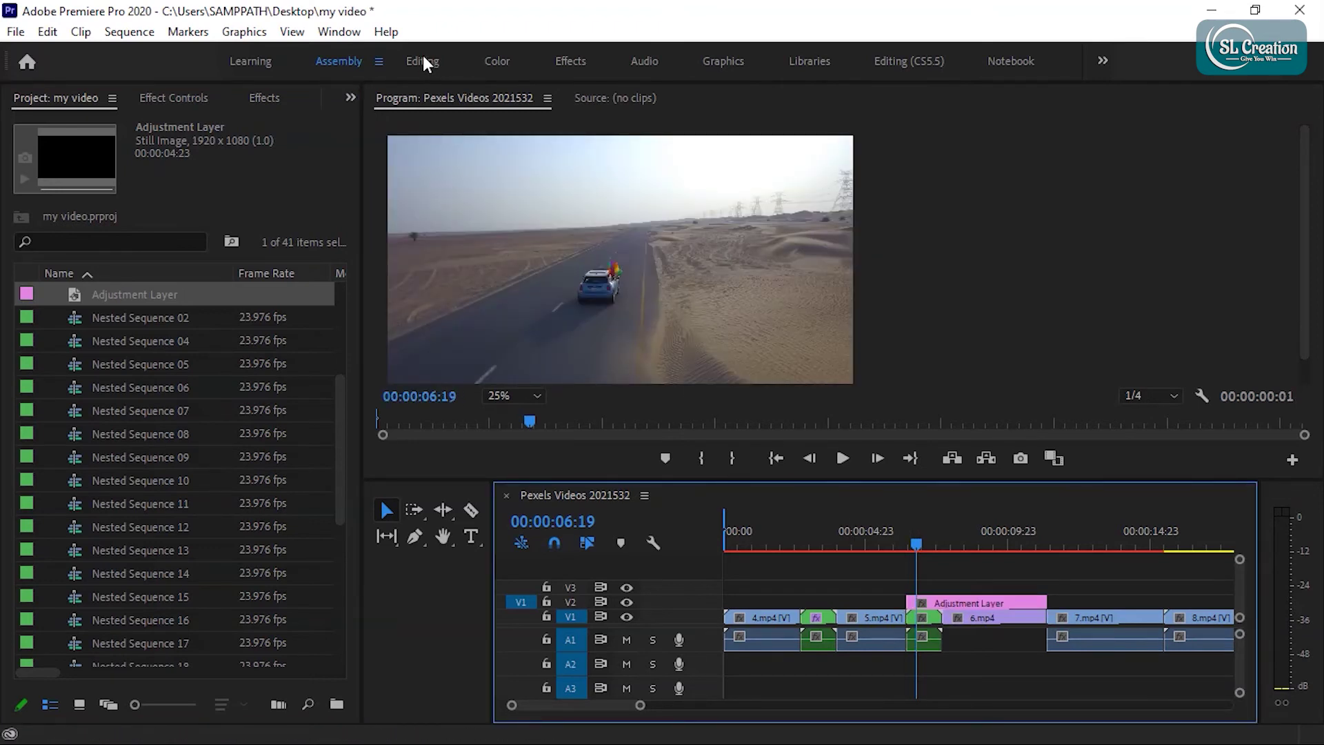
Step: Cut the adjustment layer to the nested clip's length, removing the excess, and duplicate the remaining piece onto V3
click(422, 62)
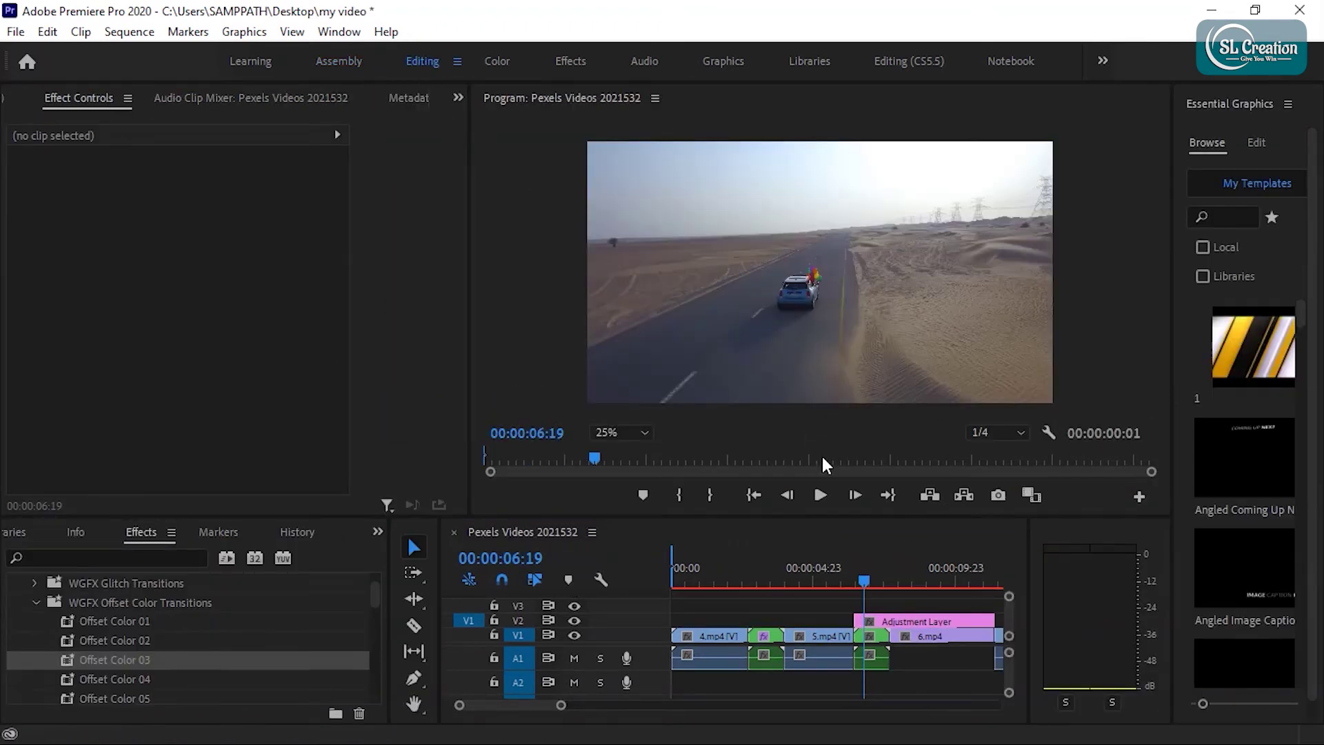
click(413, 625)
click(892, 614)
click(890, 621)
key(v)
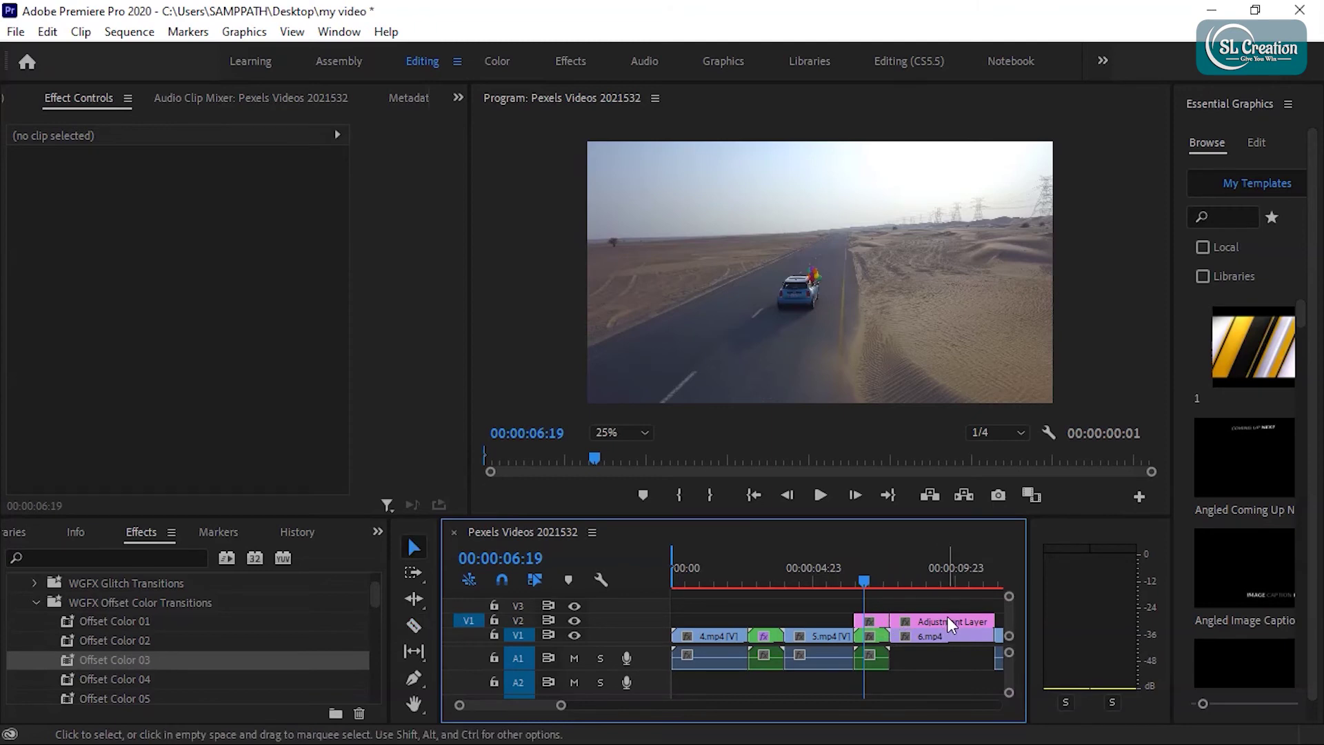
click(949, 622)
key(Delete)
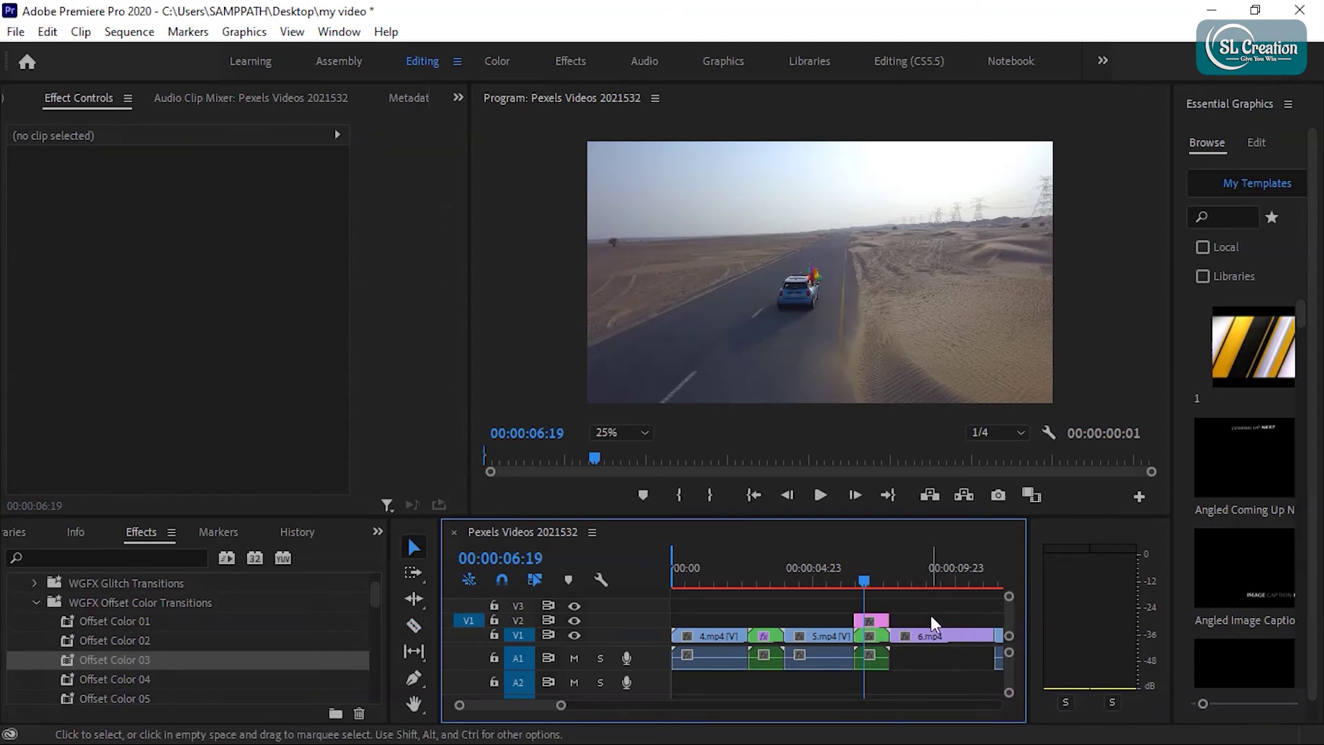
click(873, 621)
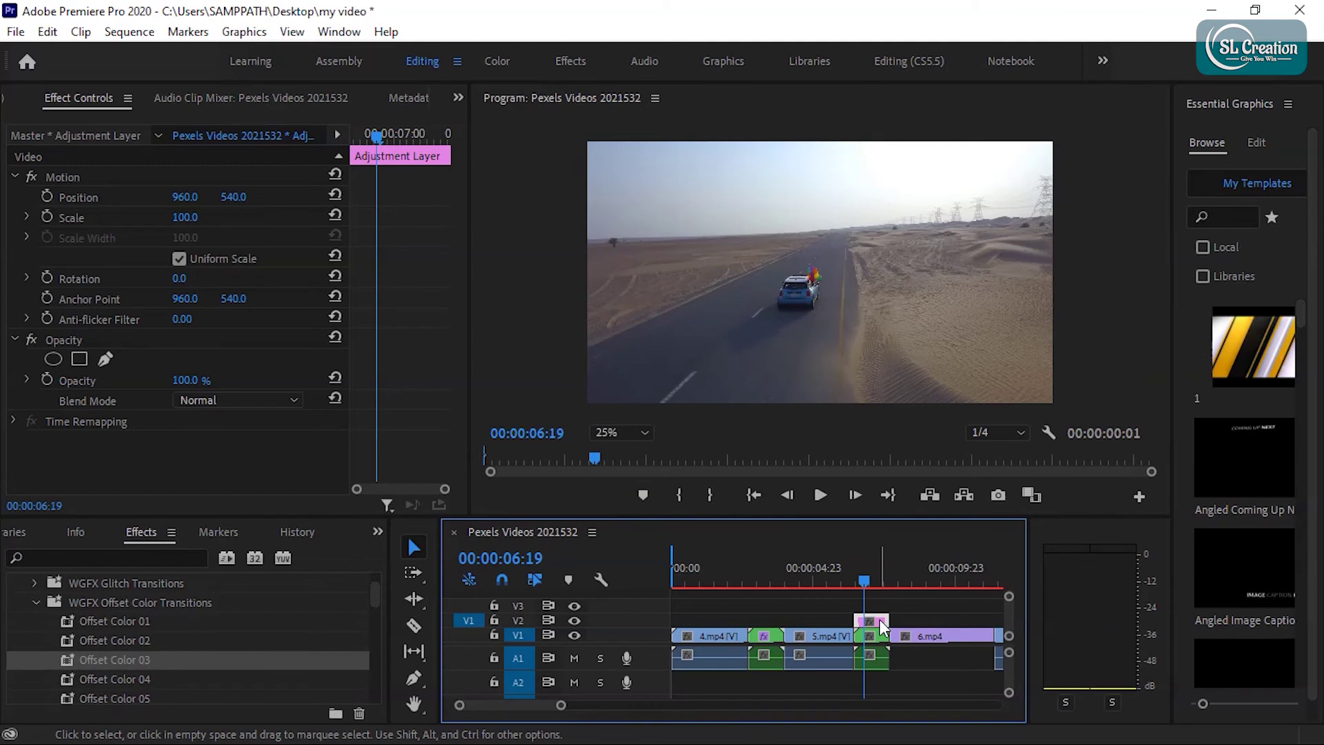
drag(881, 624, 878, 607)
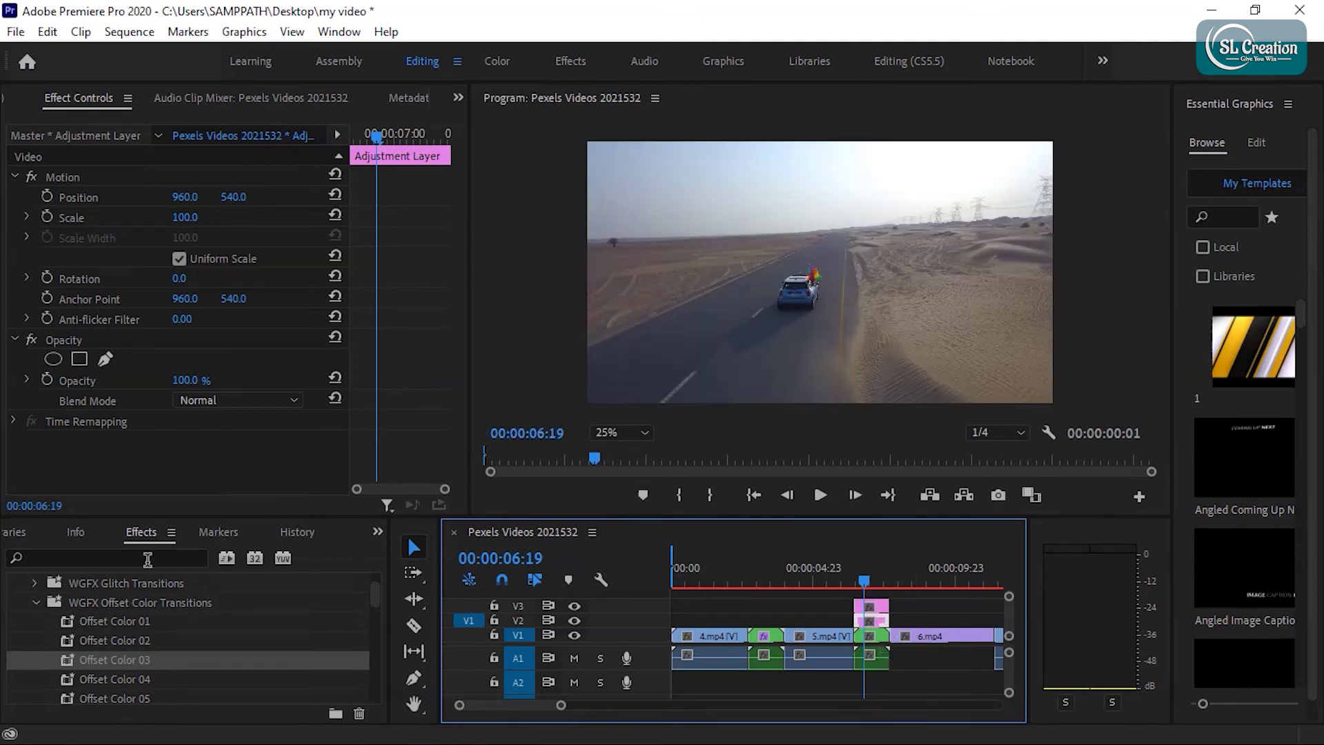
Step: Apply the WGFX Zoom 01 Top preset to the V3 adjustment layer and Bottom to the V2 one, and play back the transition
click(32, 599)
scroll(53, 618, down, 5)
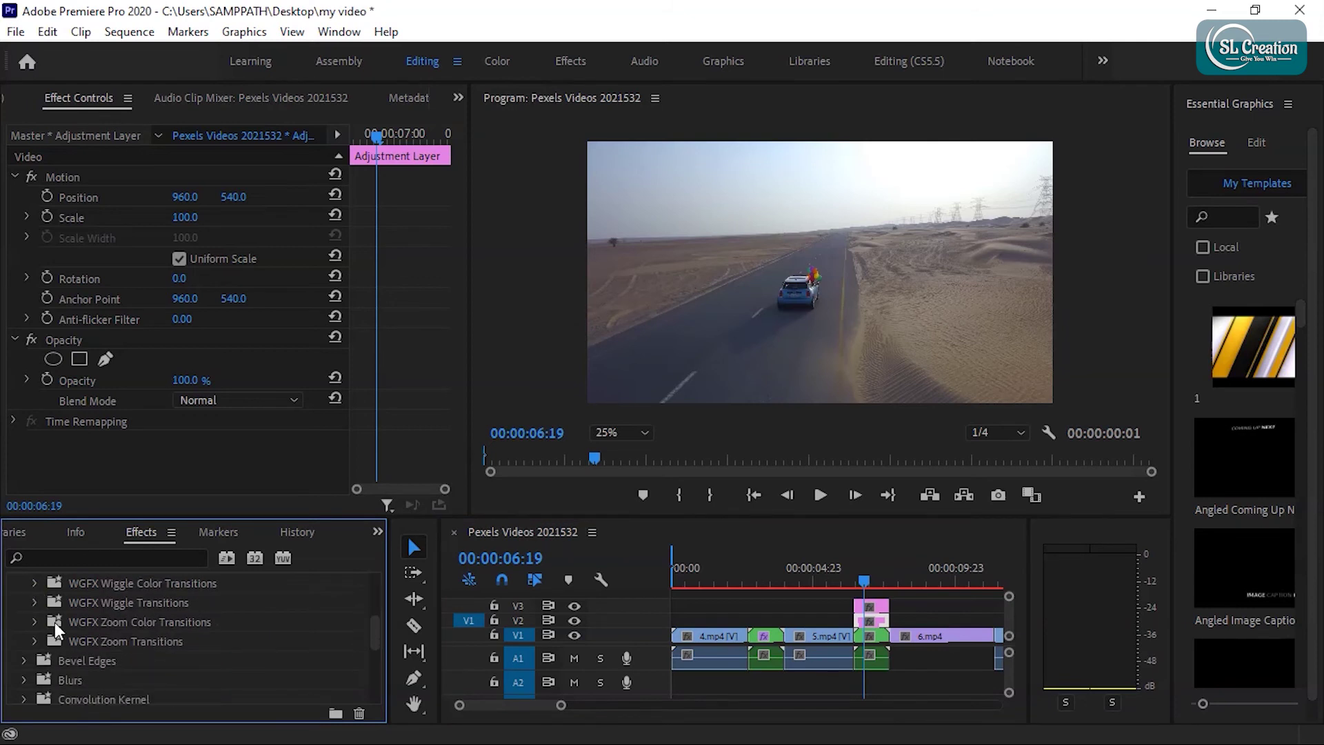
scroll(55, 622, up, 2)
click(34, 640)
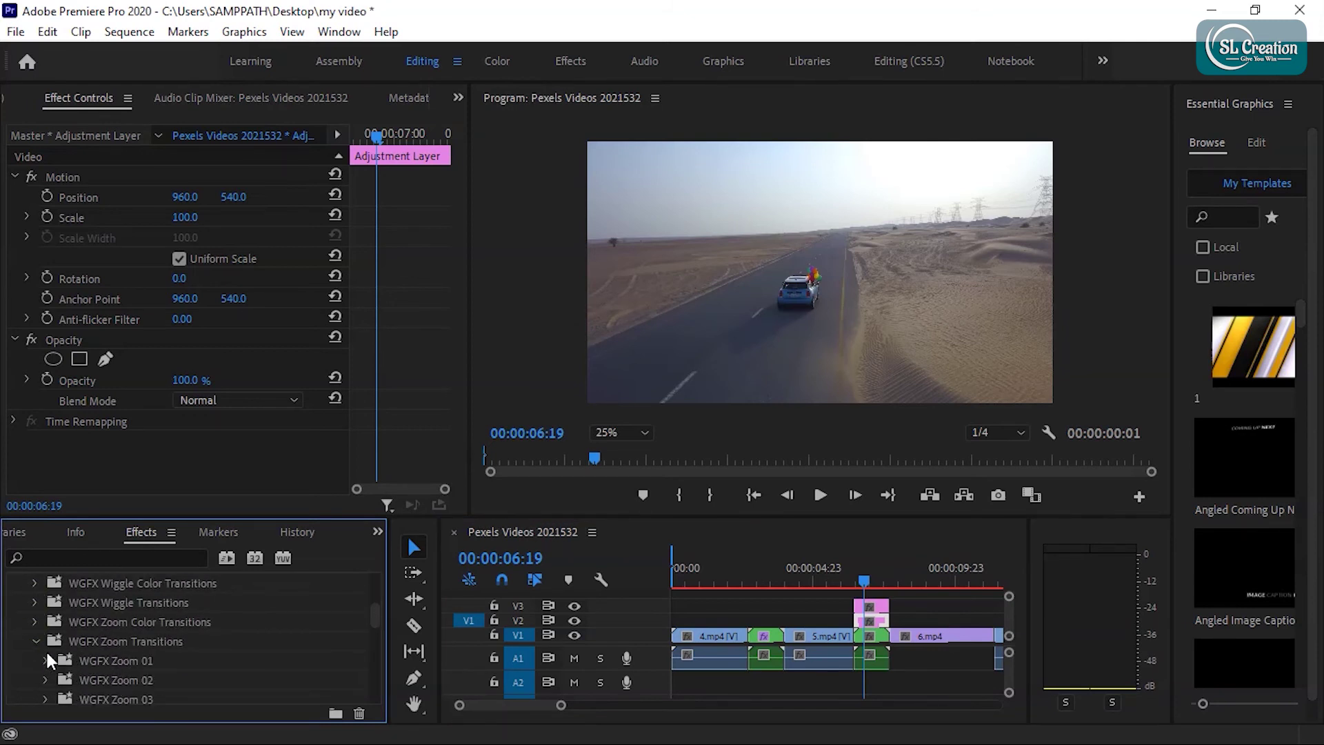
click(45, 658)
drag(107, 674, 871, 607)
drag(104, 660, 844, 581)
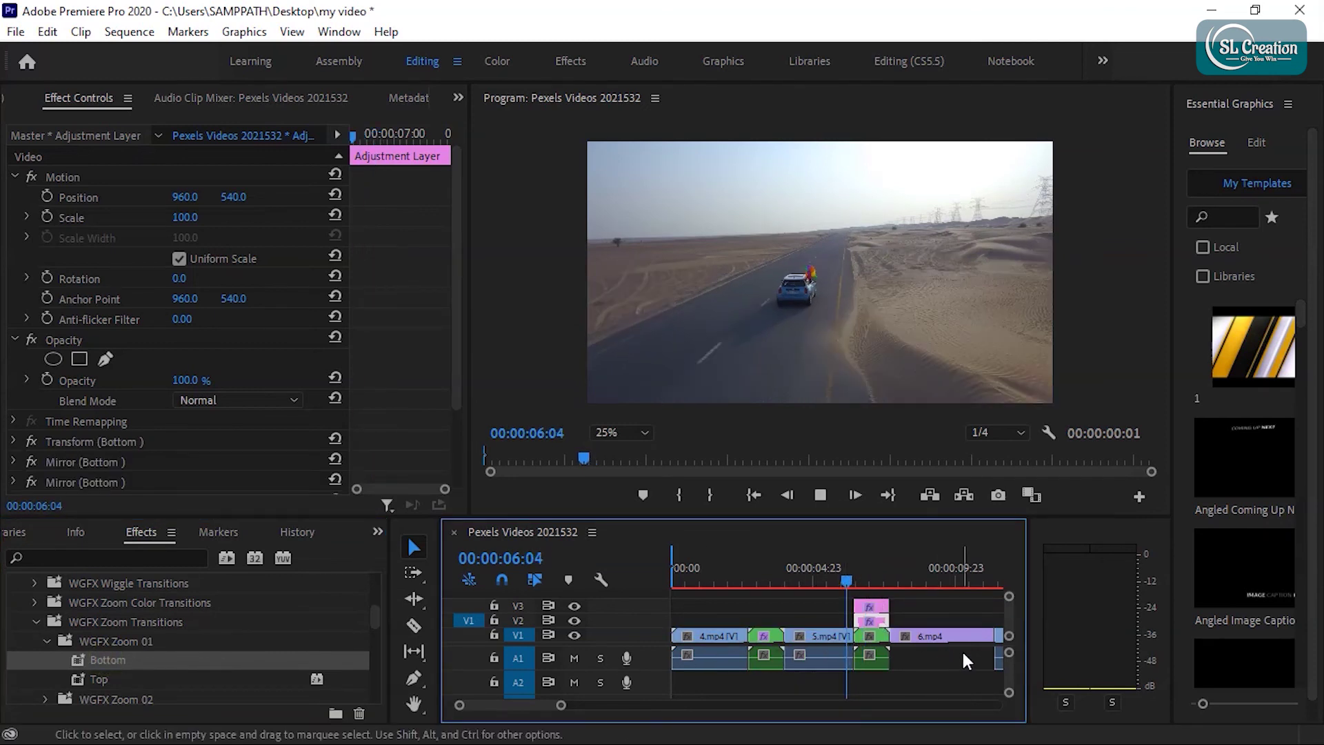
key(space)
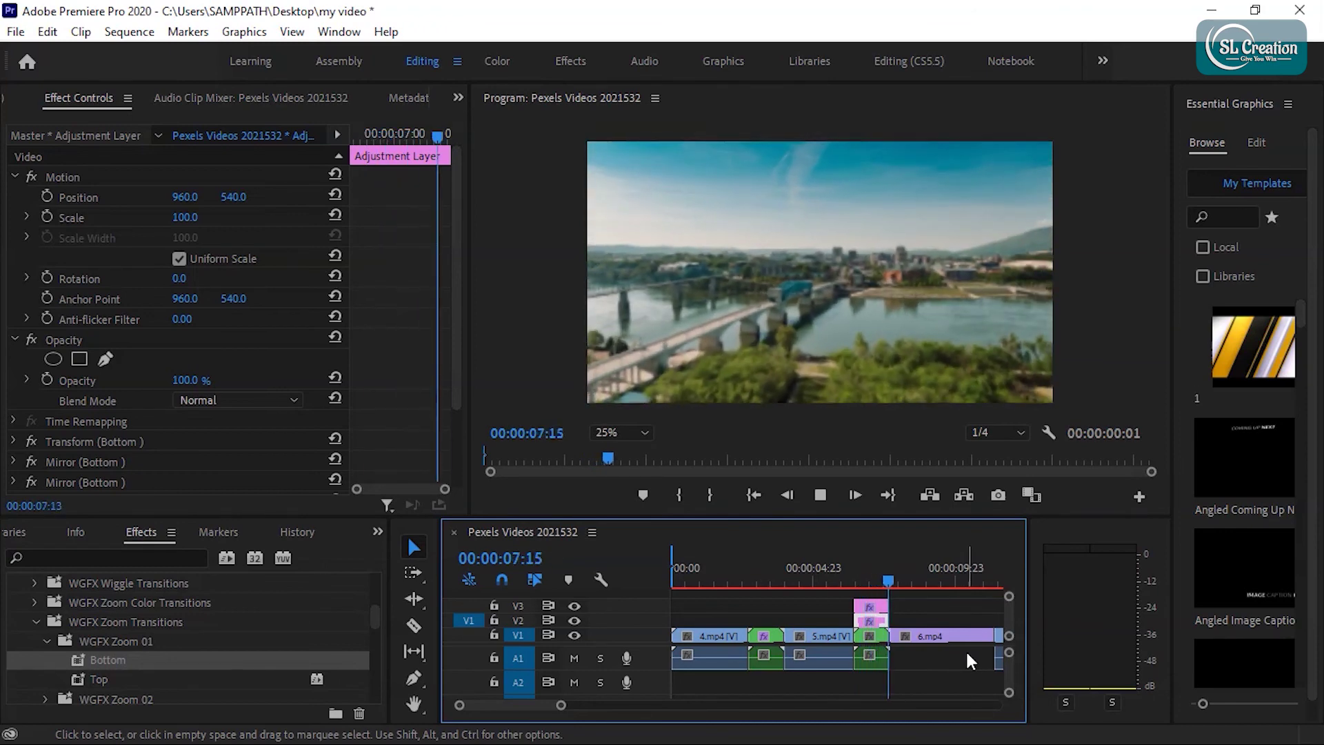
key(space)
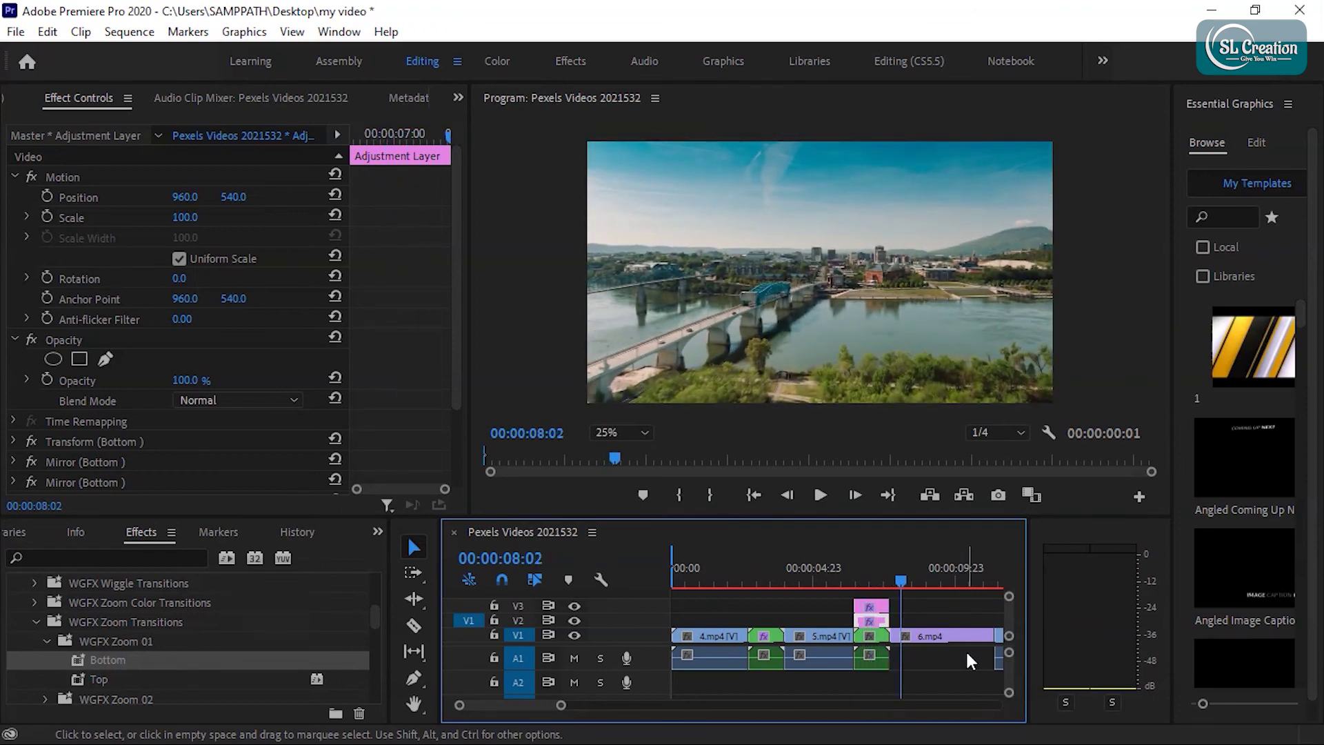